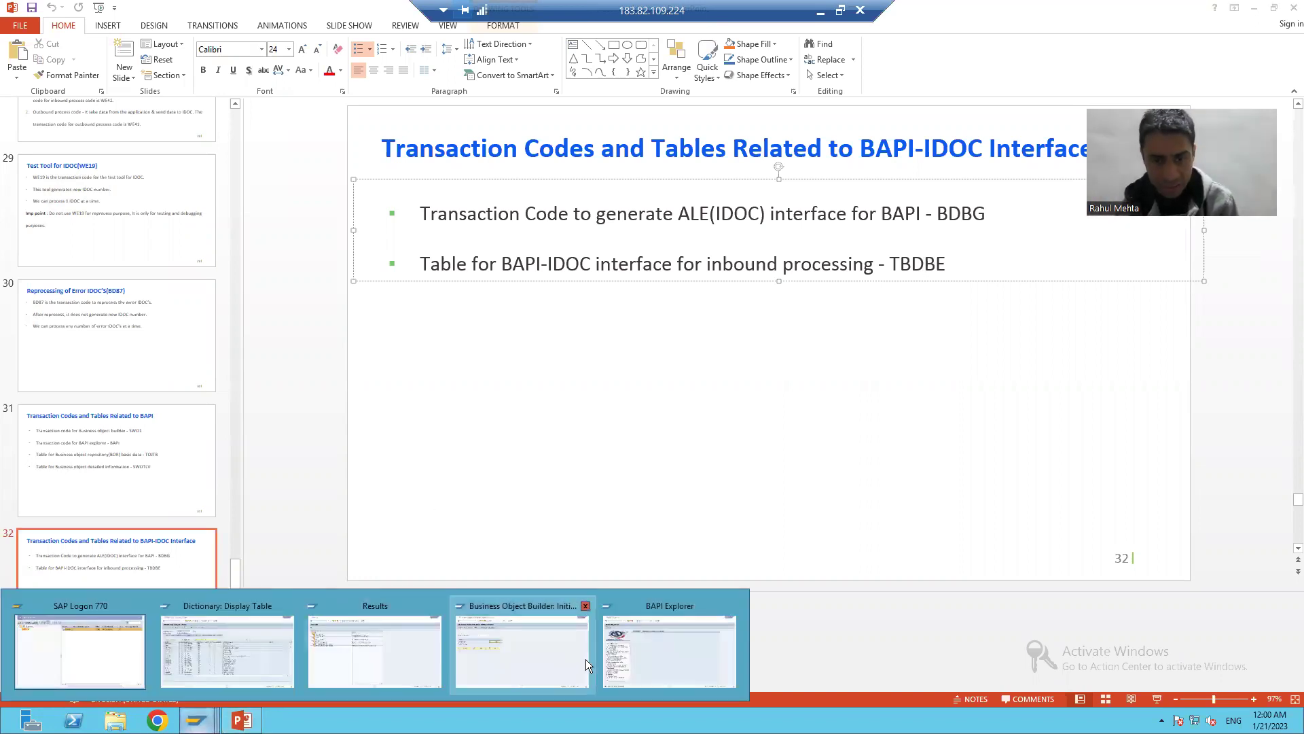
# Return to the ABAP Dictionary initial screen in SAP and choose table TBDBE from the history
pyautogui.click(637, 650)
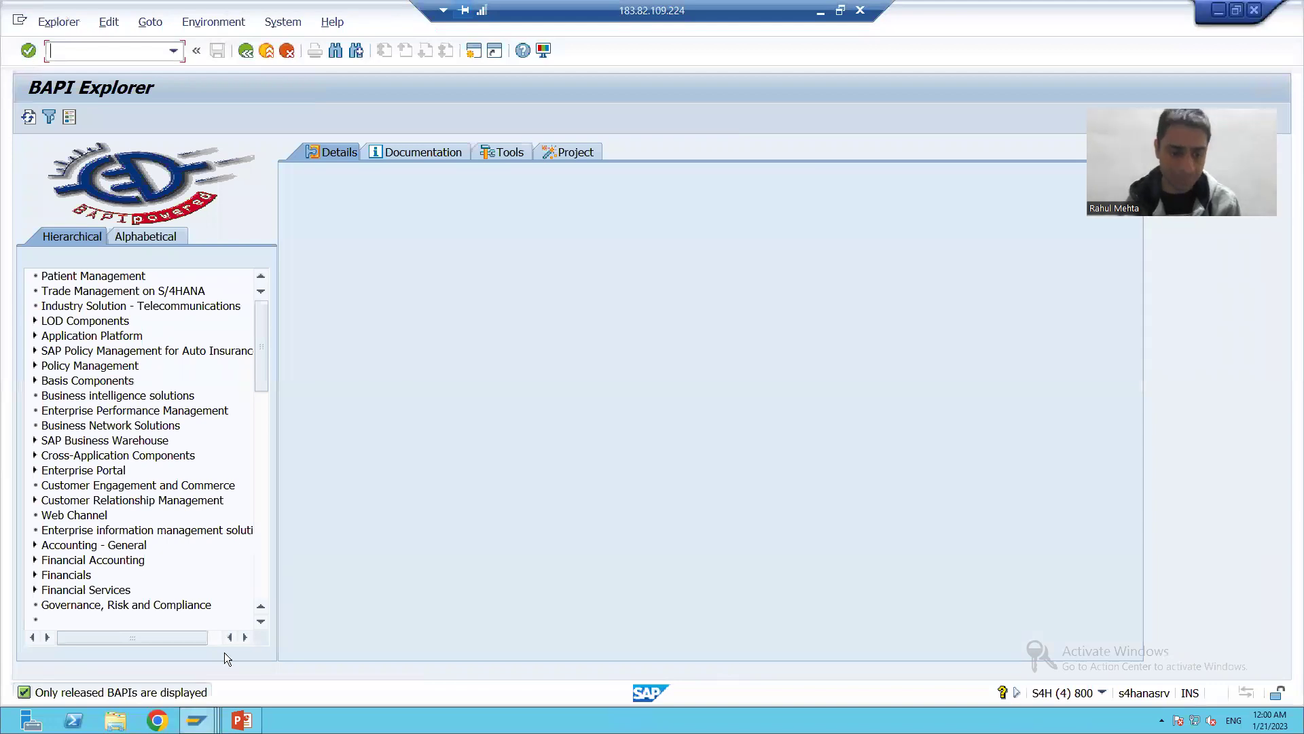
pyautogui.moveTo(196, 720)
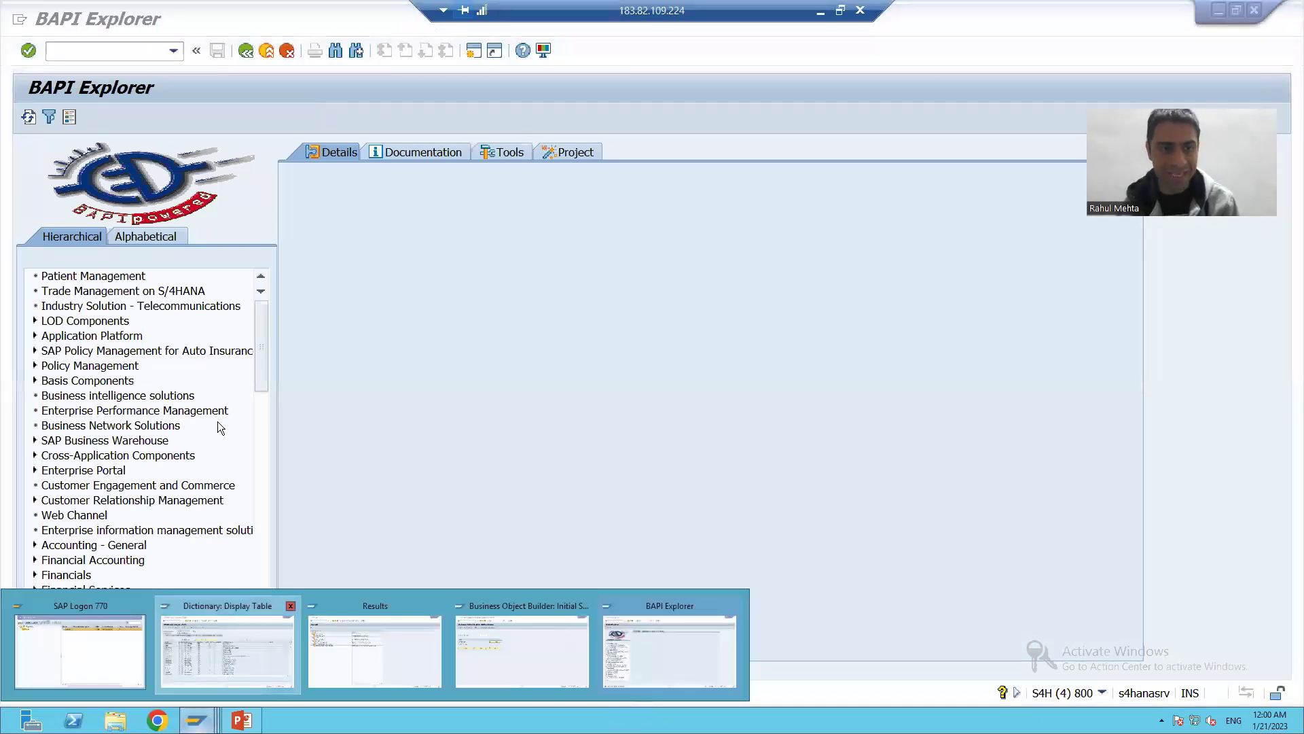
pyautogui.click(228, 651)
pyautogui.click(245, 50)
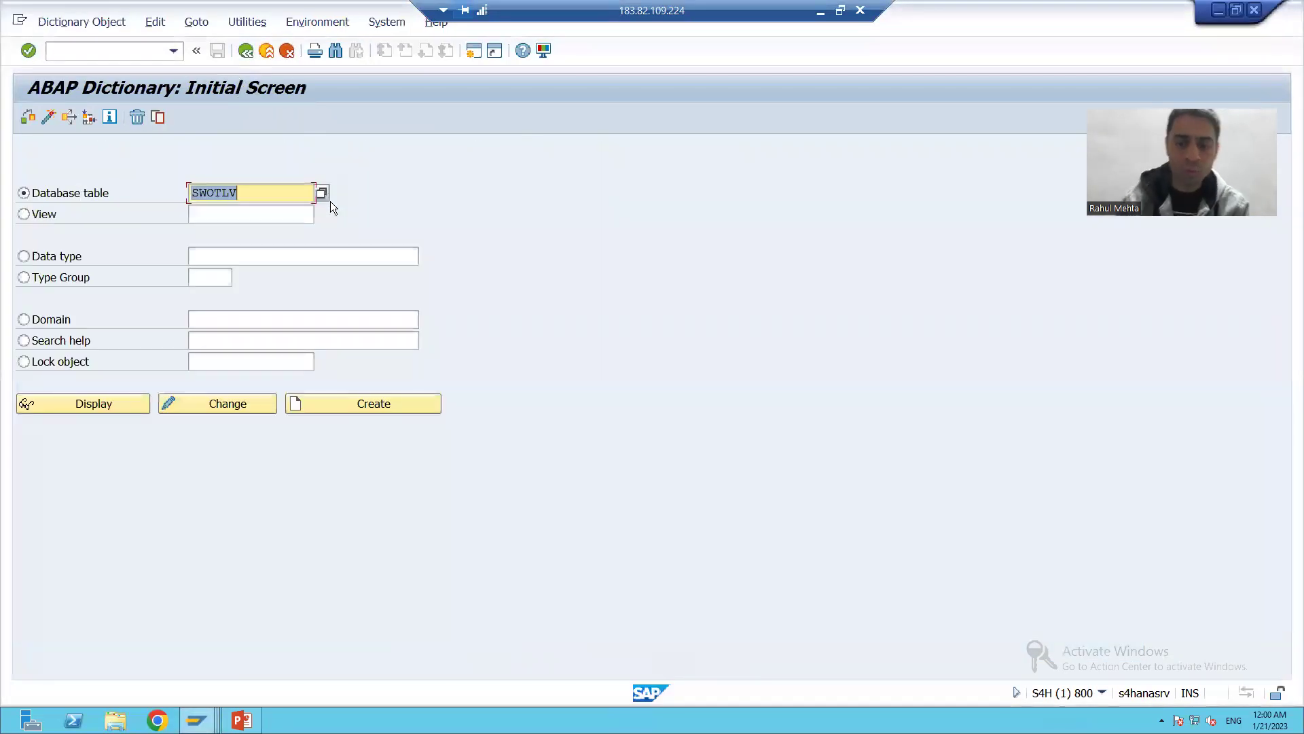
pyautogui.press('BackSpace')
pyautogui.write('TB')
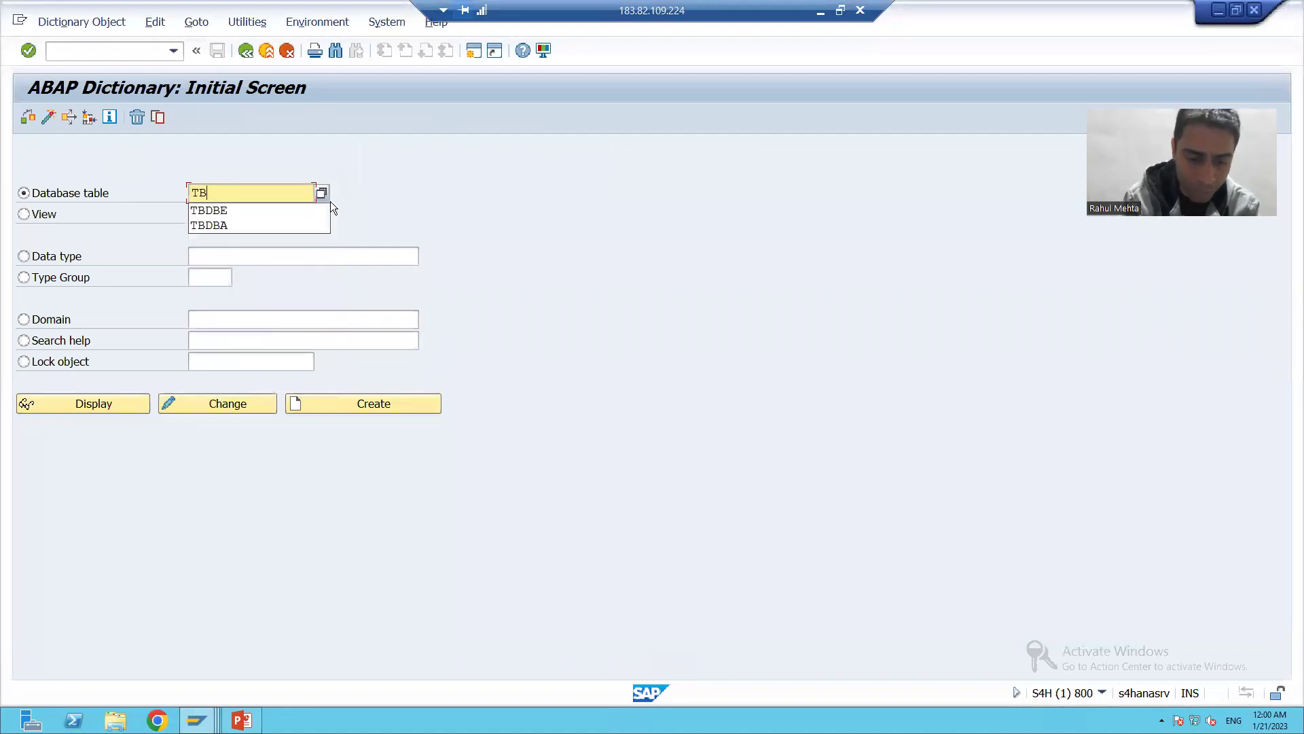
pyautogui.press('Down')
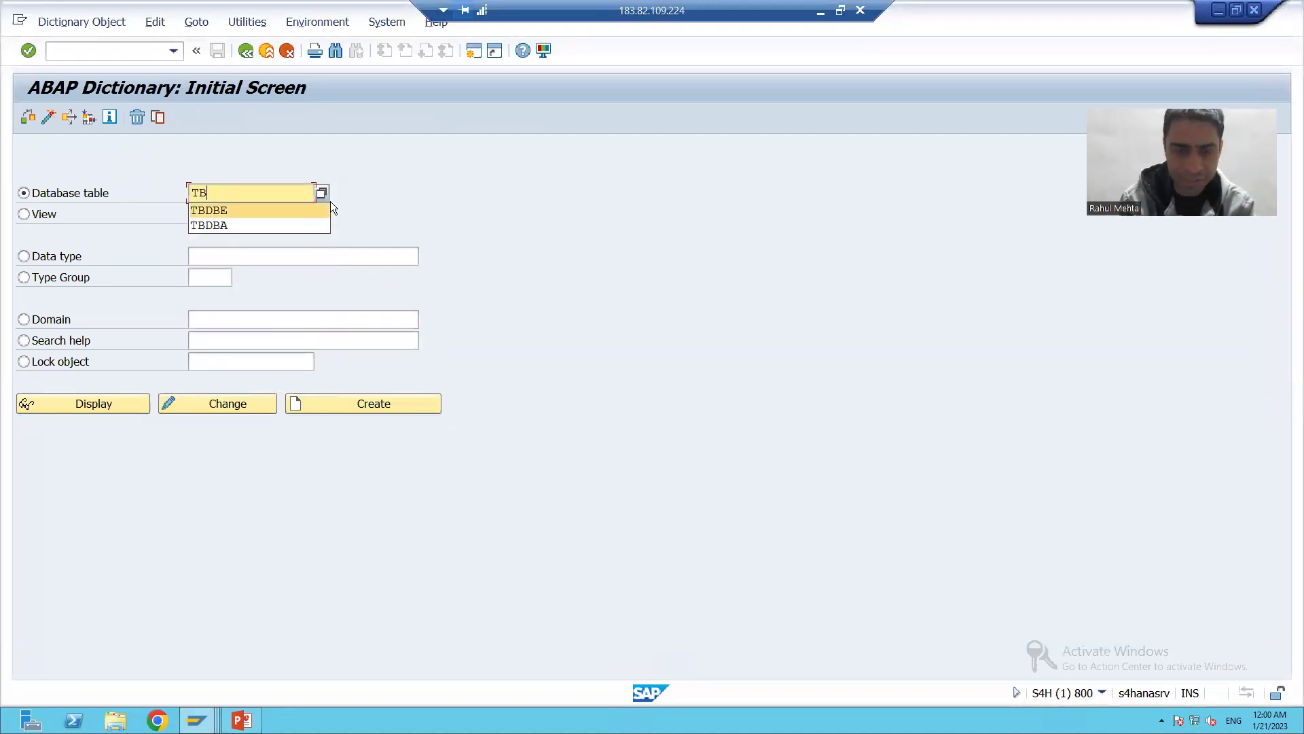
pyautogui.press('Return')
# List TBDBE contents for message type ZMT_EMPLOYEE, highlight basic type ZIT_EMPLOYEE, then return to PowerPoint
pyautogui.click(109, 404)
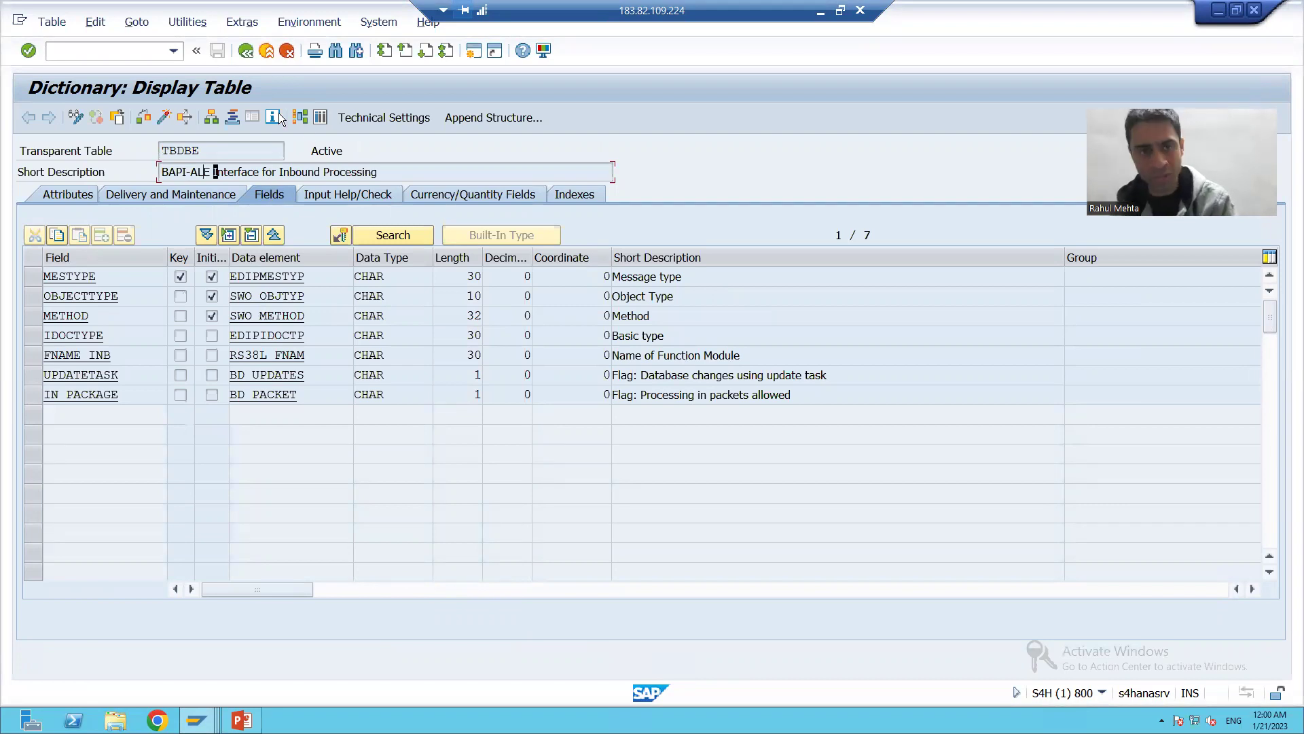
pyautogui.click(319, 118)
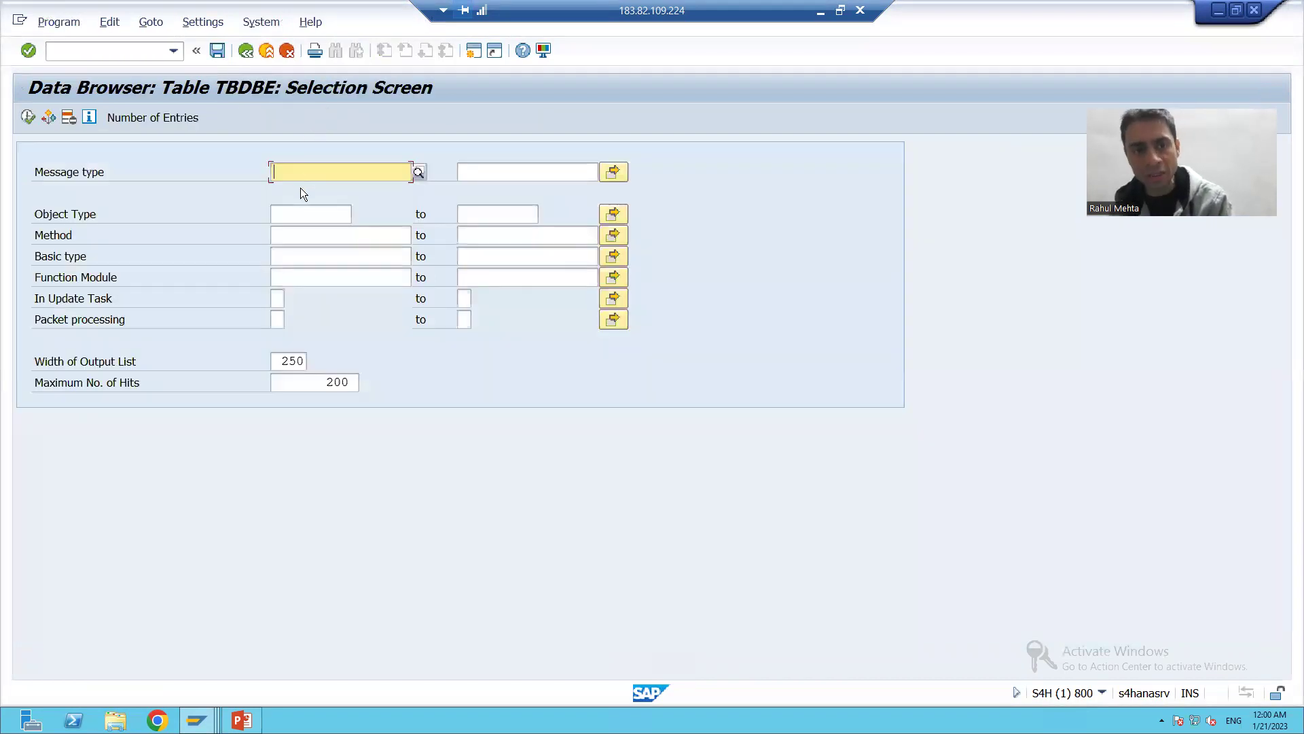
pyautogui.click(316, 204)
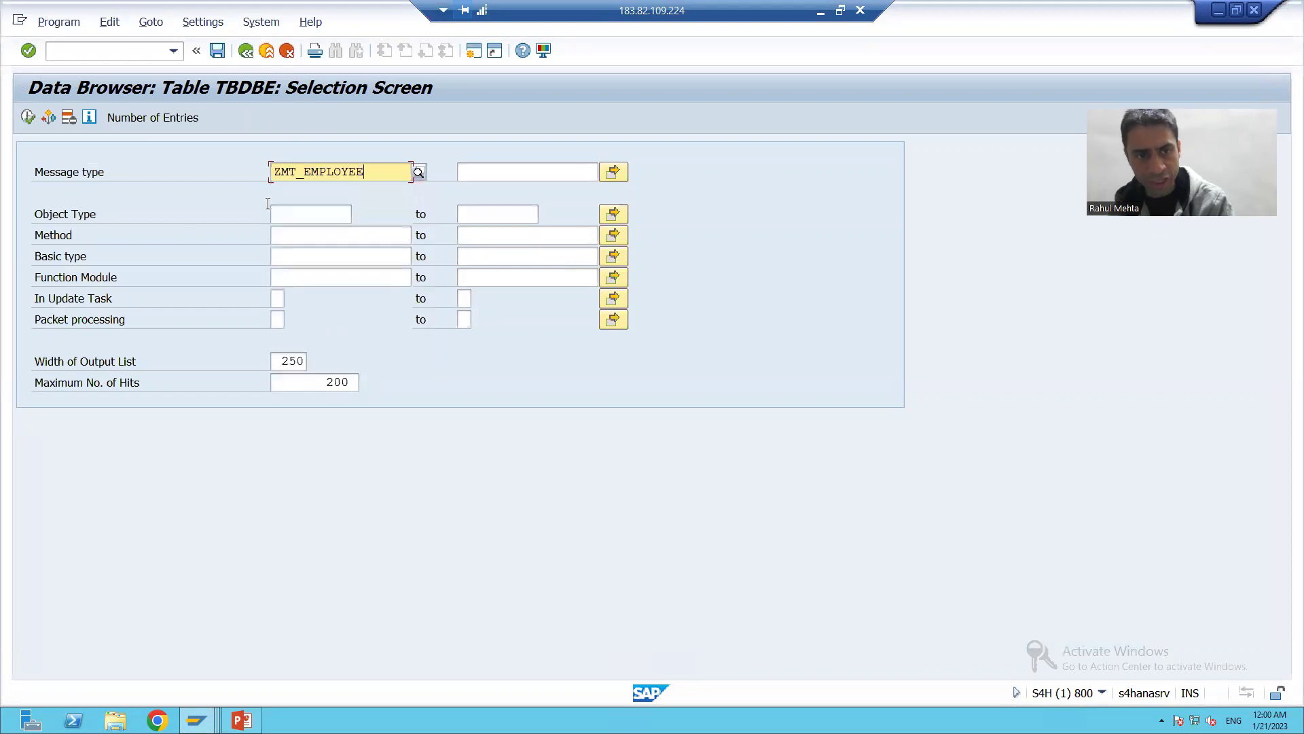
pyautogui.click(28, 118)
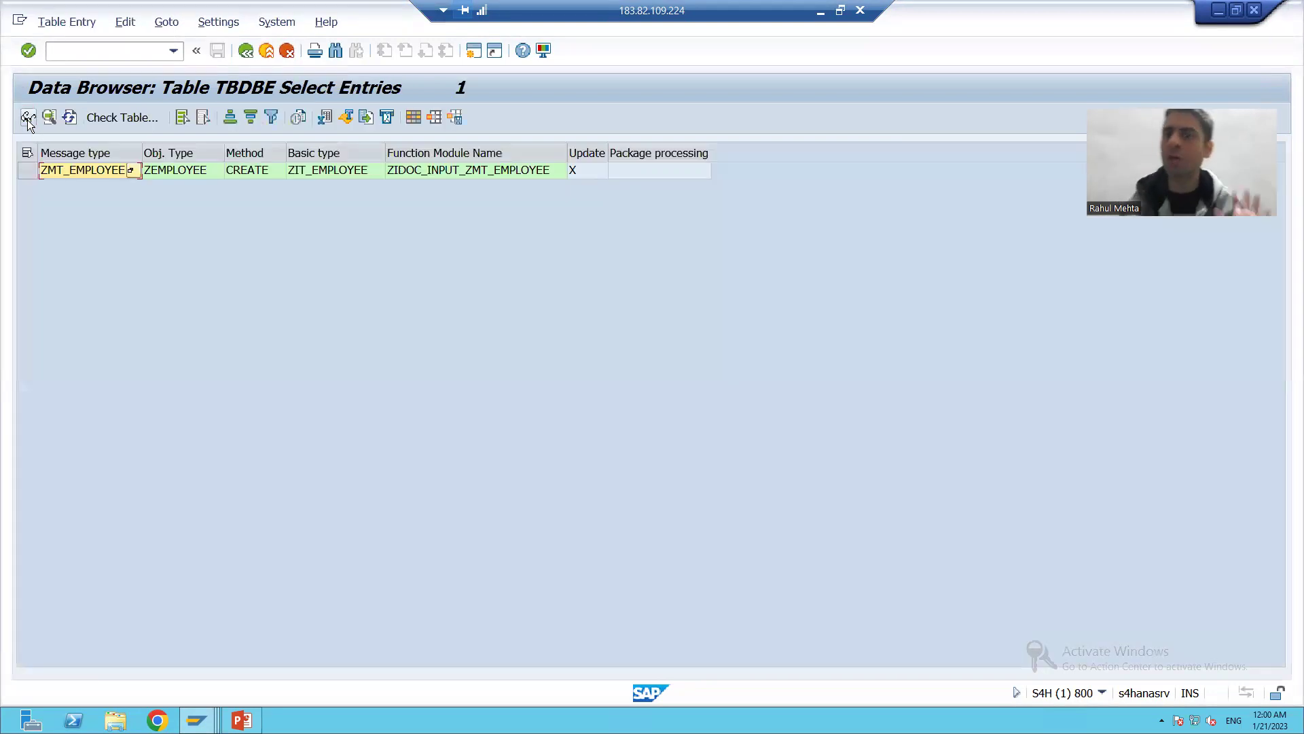
pyautogui.click(333, 174)
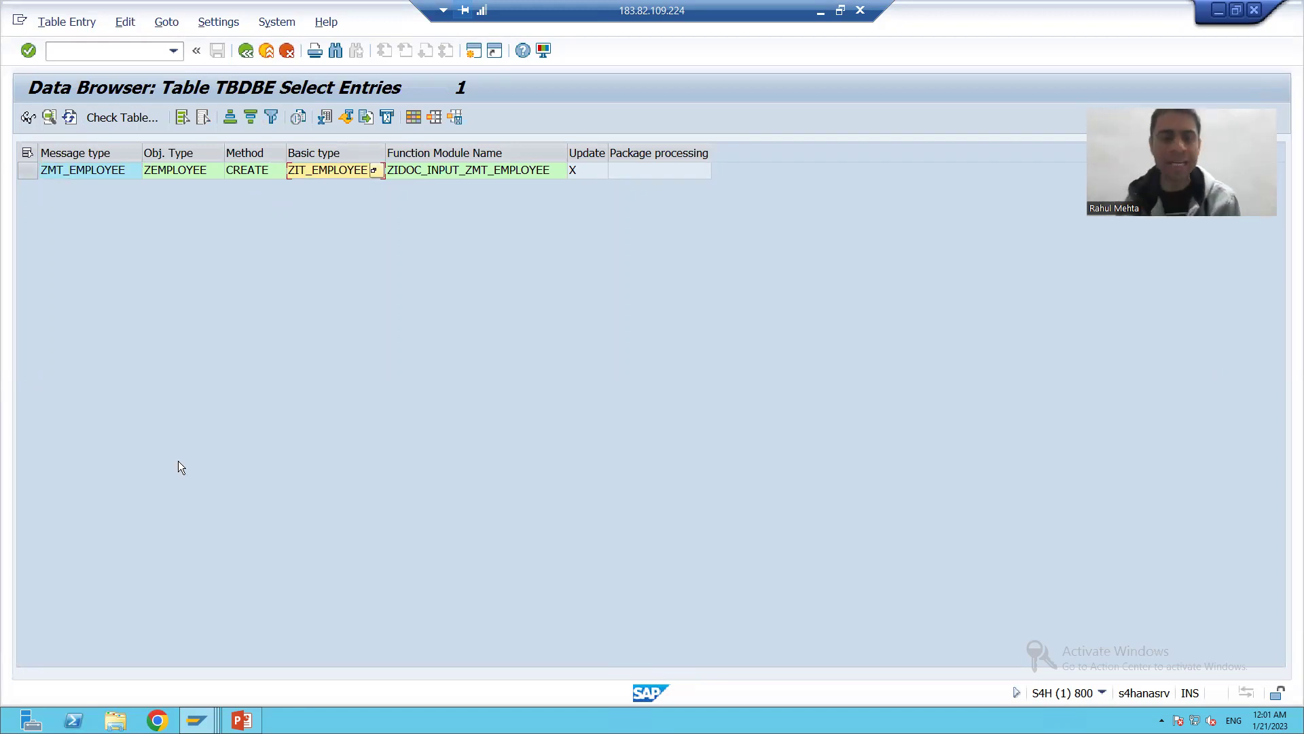
pyautogui.click(242, 720)
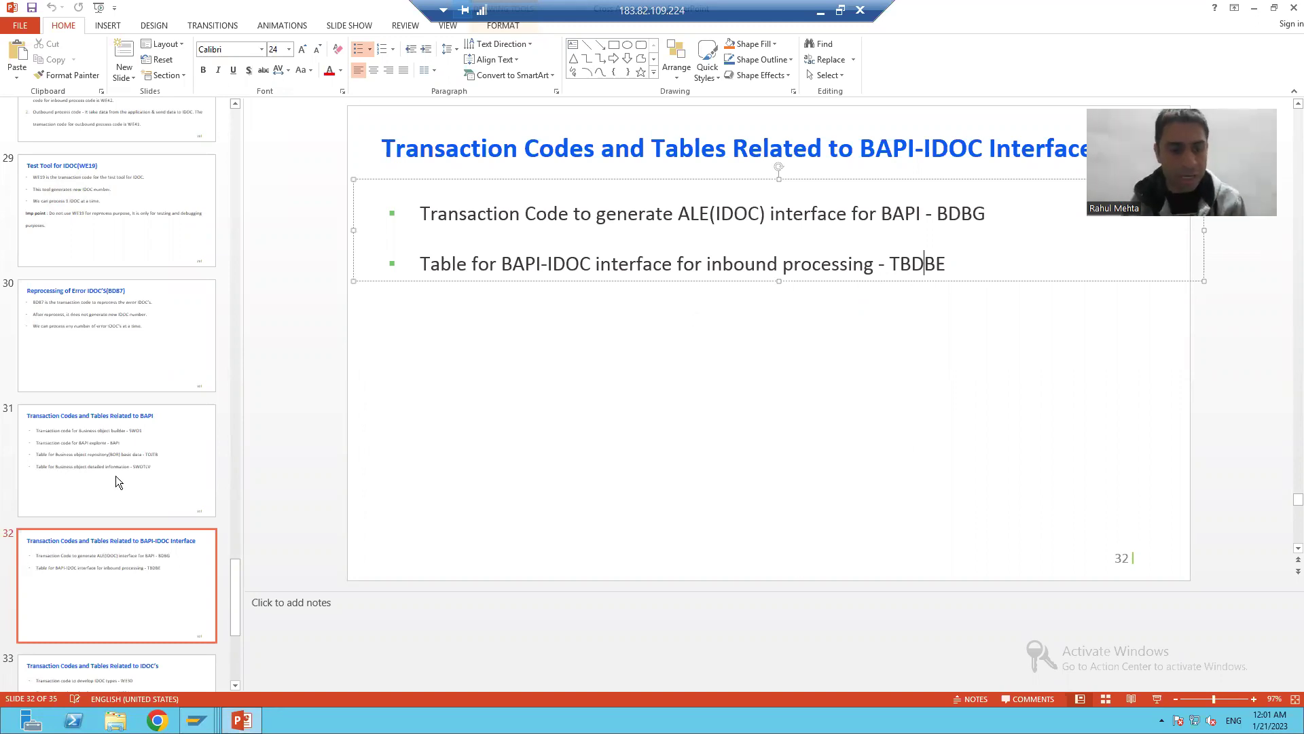
# Show slide 33 on IDoc transaction codes, then return to the SAP TBDBE entries
pyautogui.scroll(-1, 138, 645)
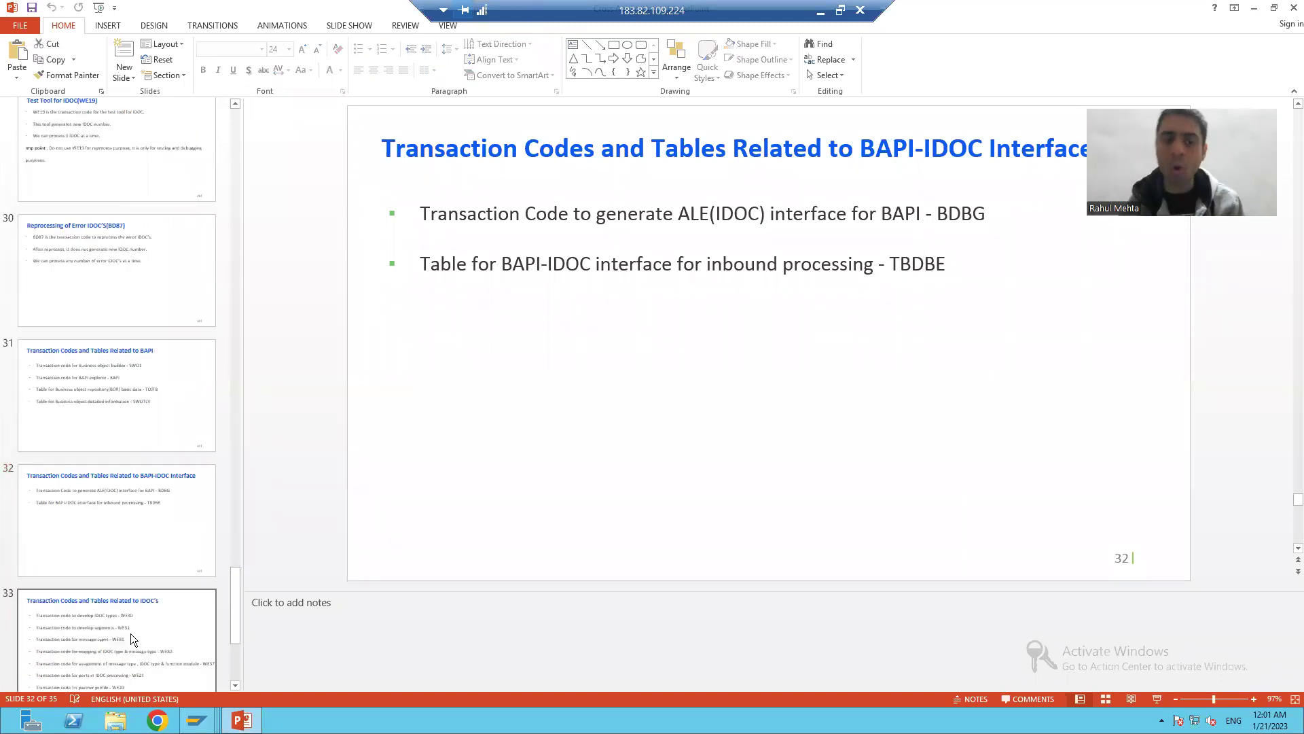
pyautogui.click(130, 633)
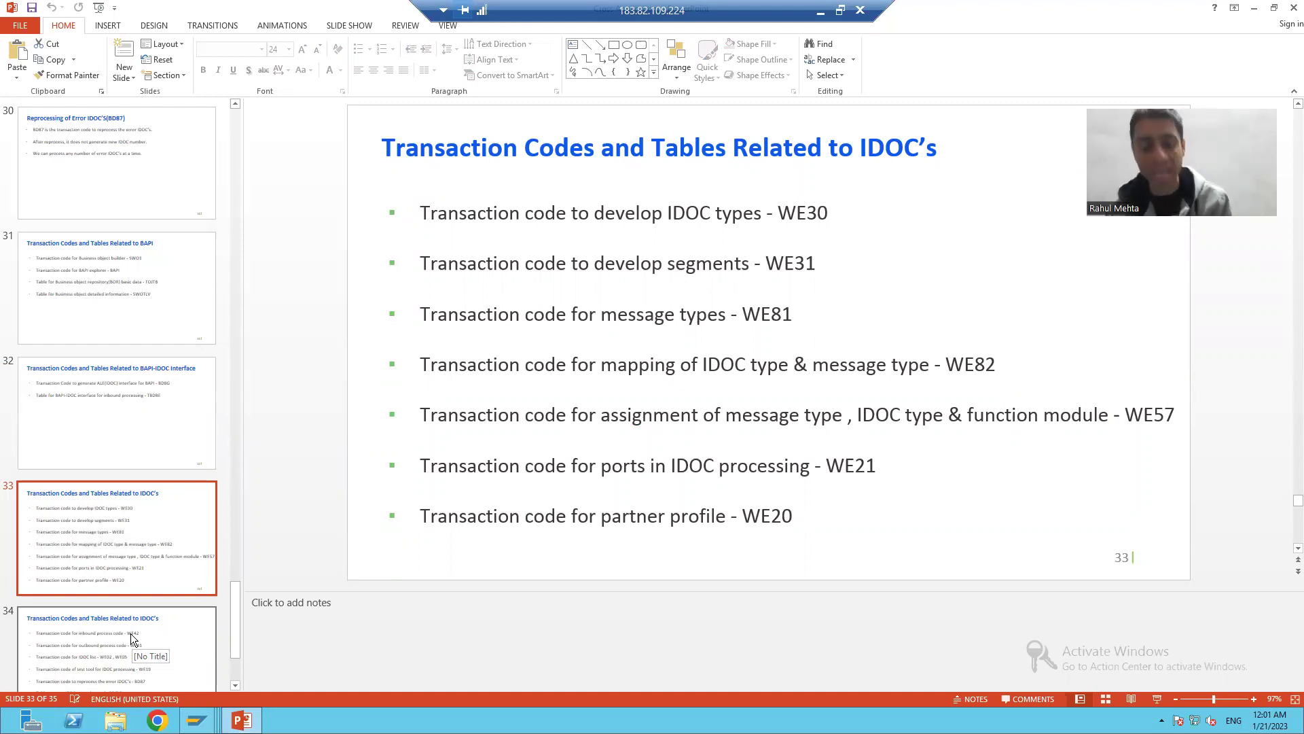
pyautogui.hotkey('alt', 'Tab')
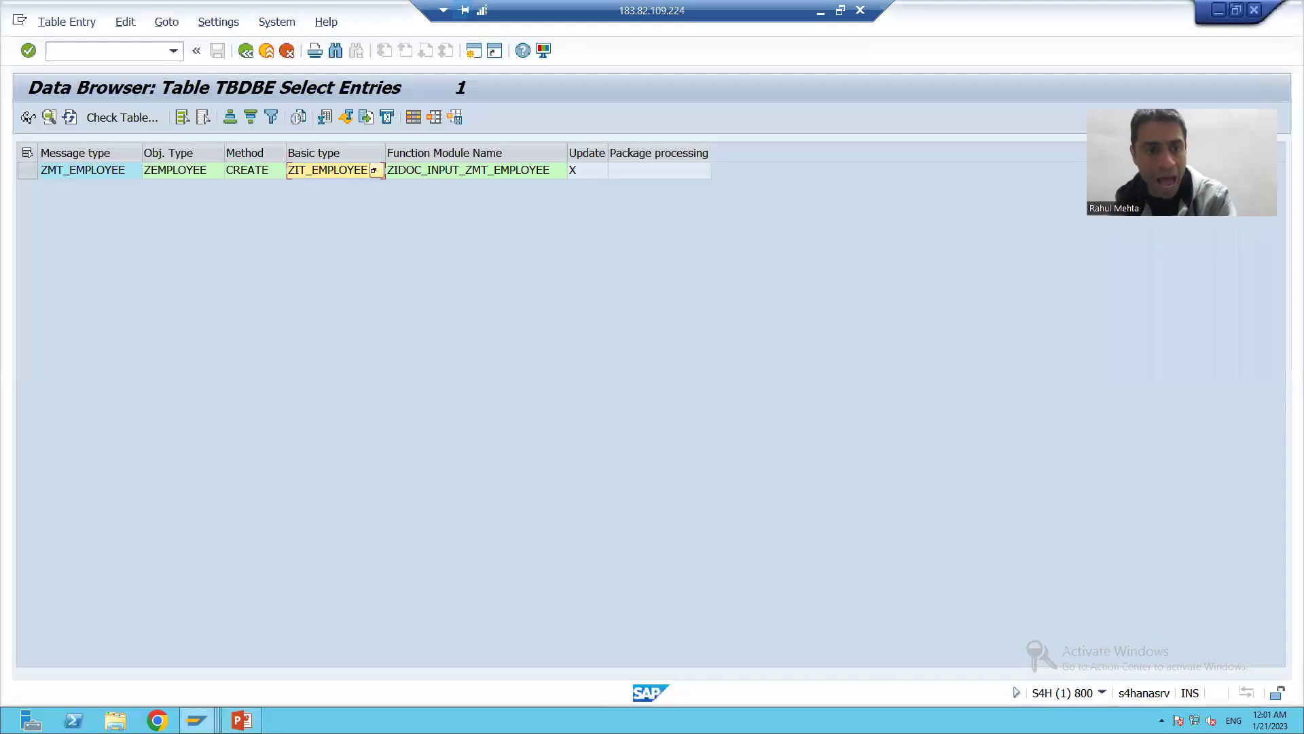
# Open basic type ZIT_EMPLOYEE in WE30 from the interface results, then return to slide 33
pyautogui.moveTo(197, 719)
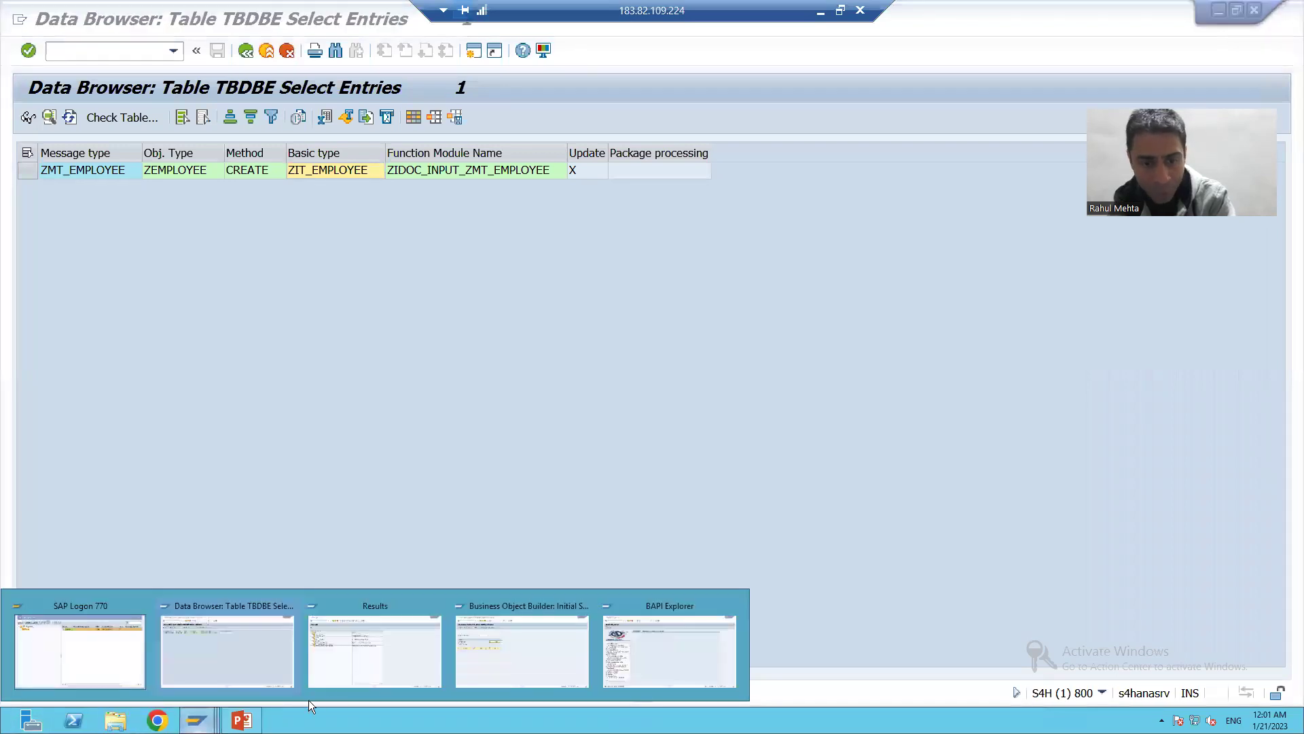
pyautogui.click(401, 657)
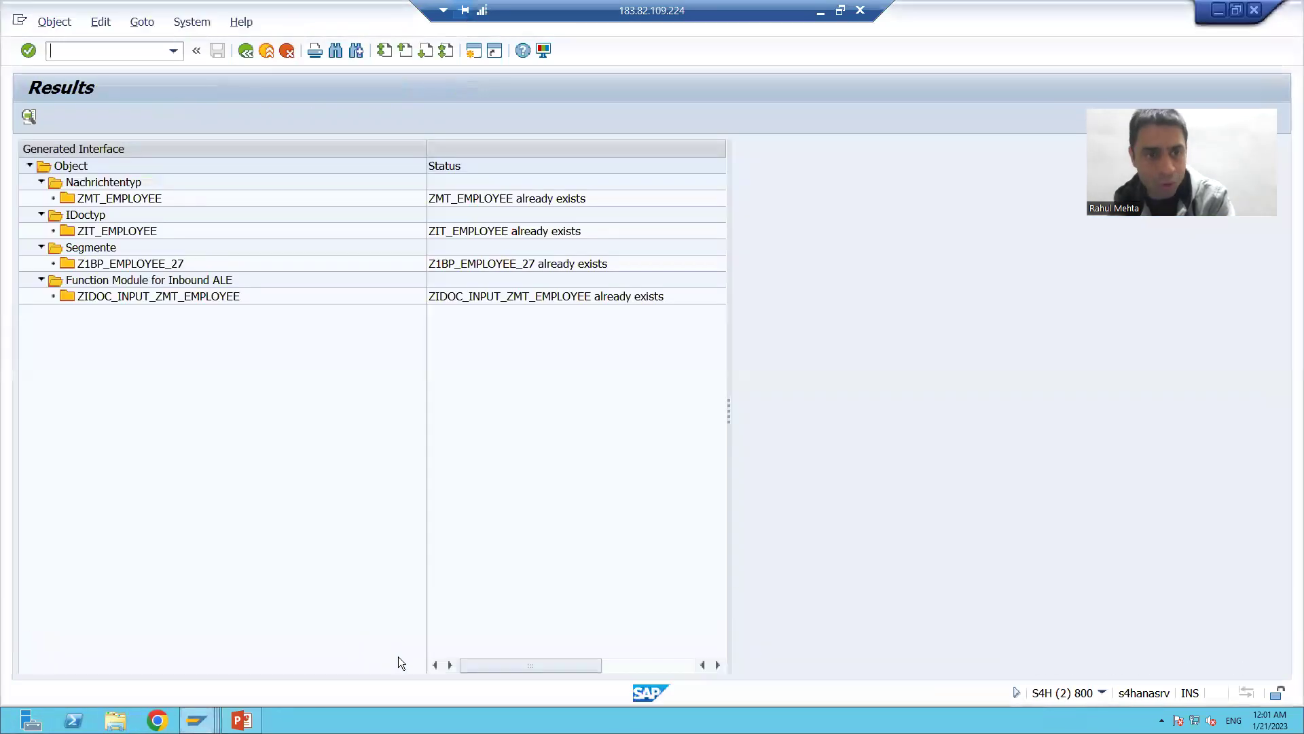
pyautogui.click(101, 233)
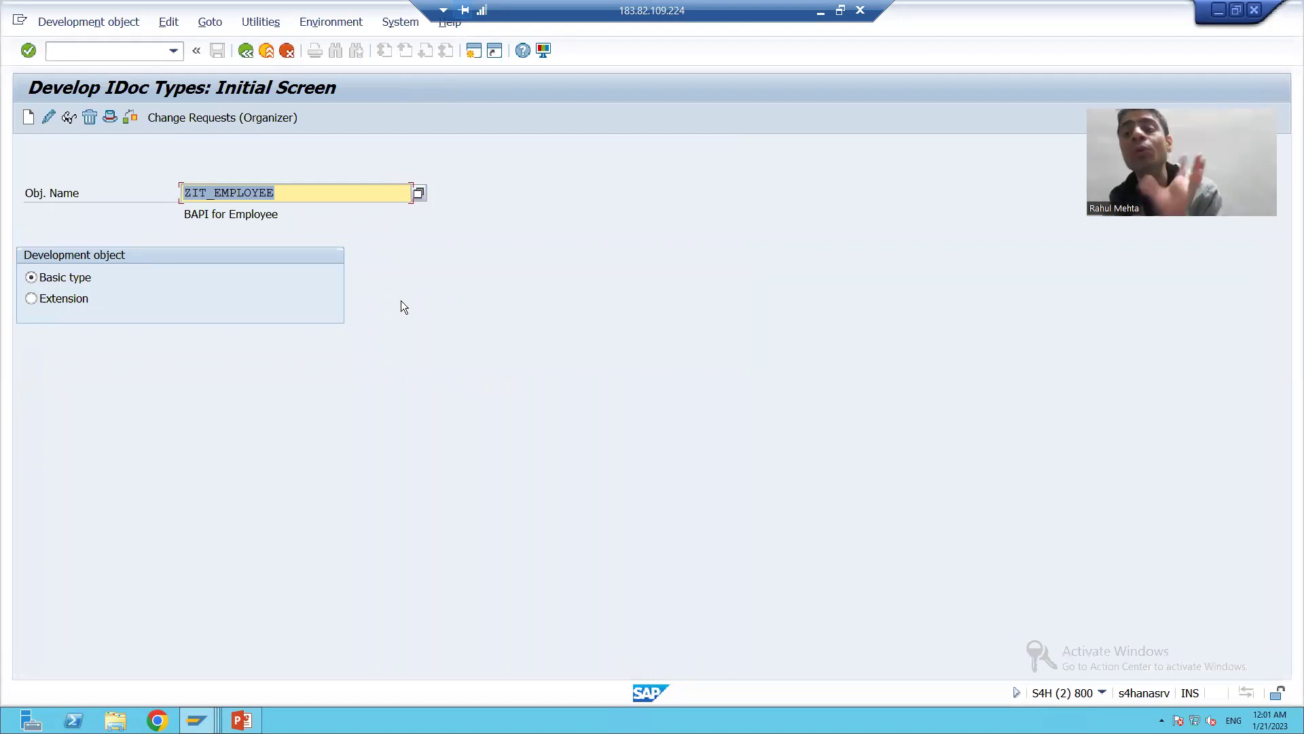
pyautogui.click(241, 720)
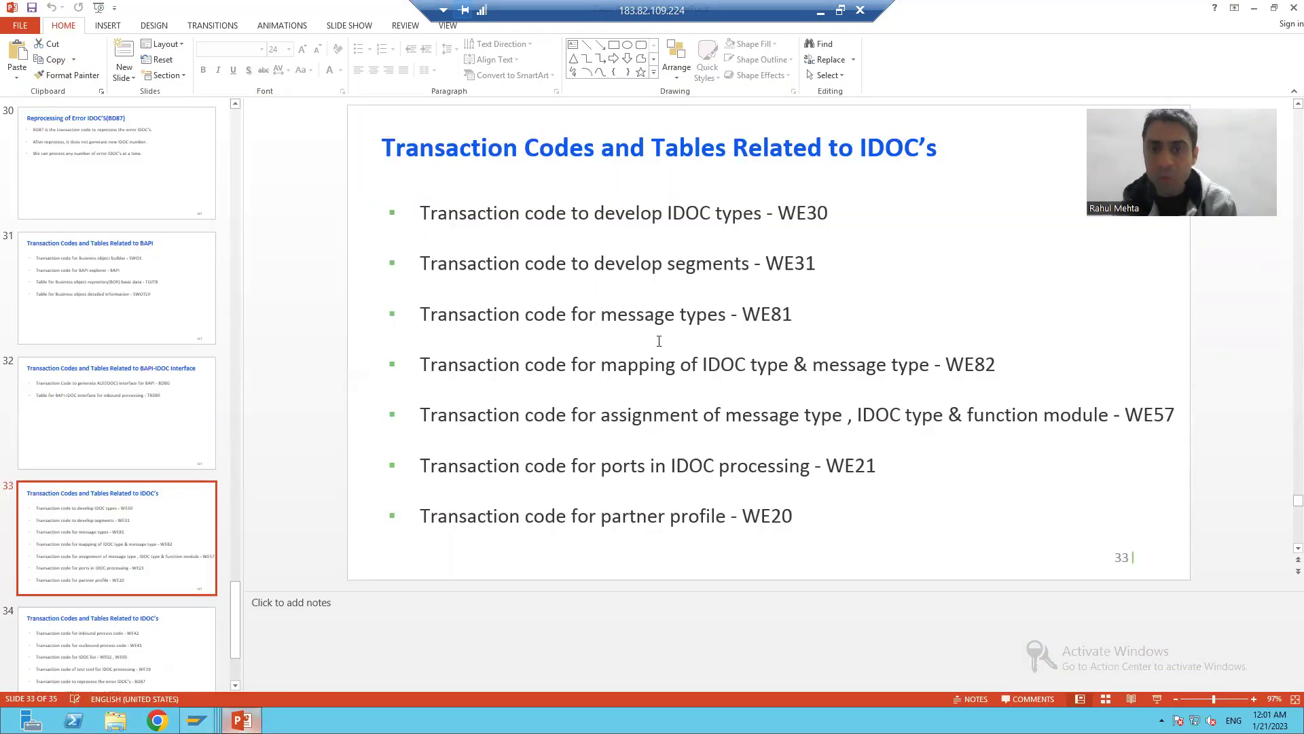
# Point out WE30 and WE81 on slide 33, then return to the SAP WE30 screen
pyautogui.click(795, 211)
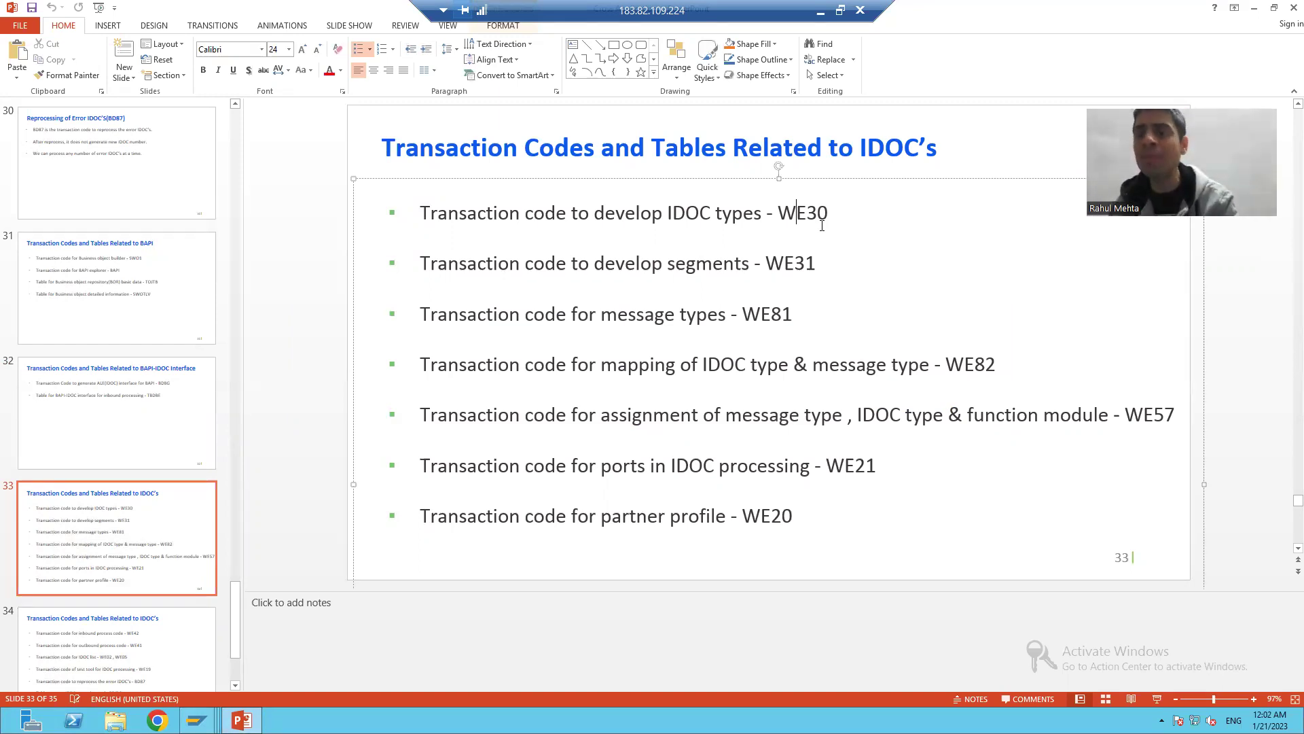
pyautogui.click(781, 324)
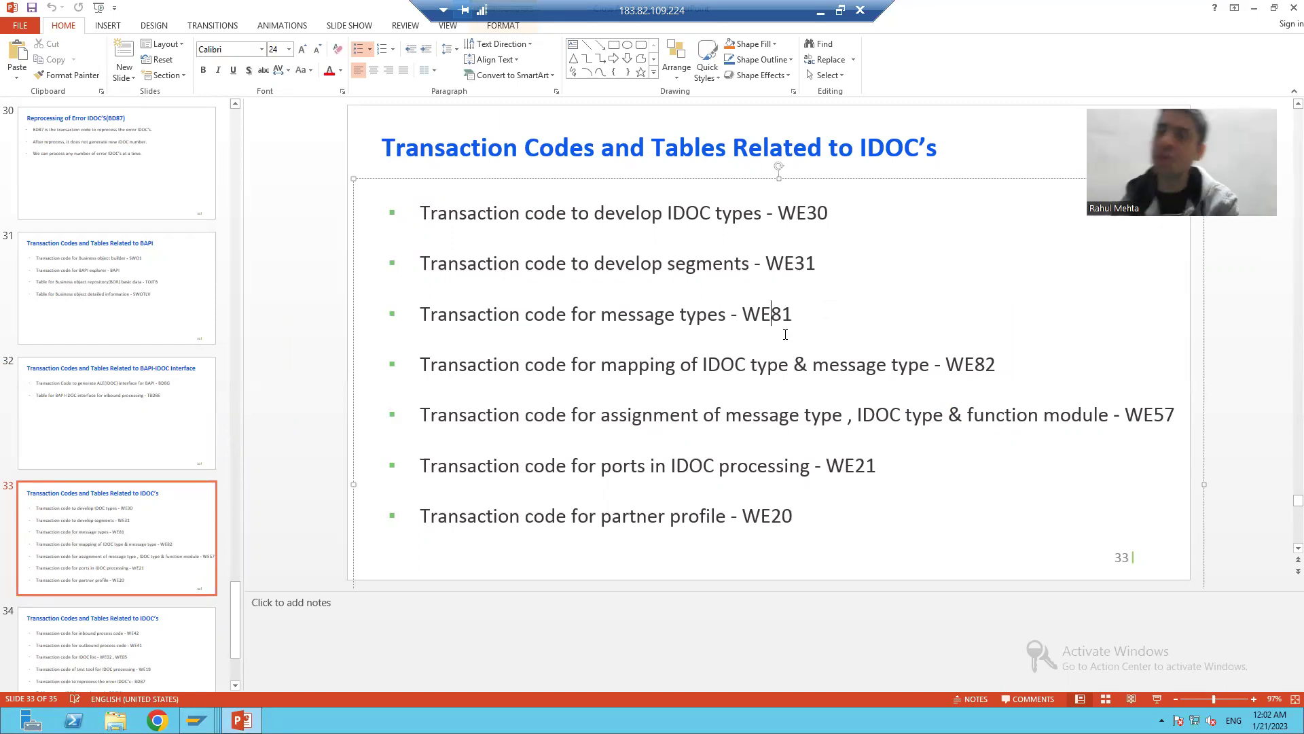
pyautogui.hotkey('alt', 'Tab')
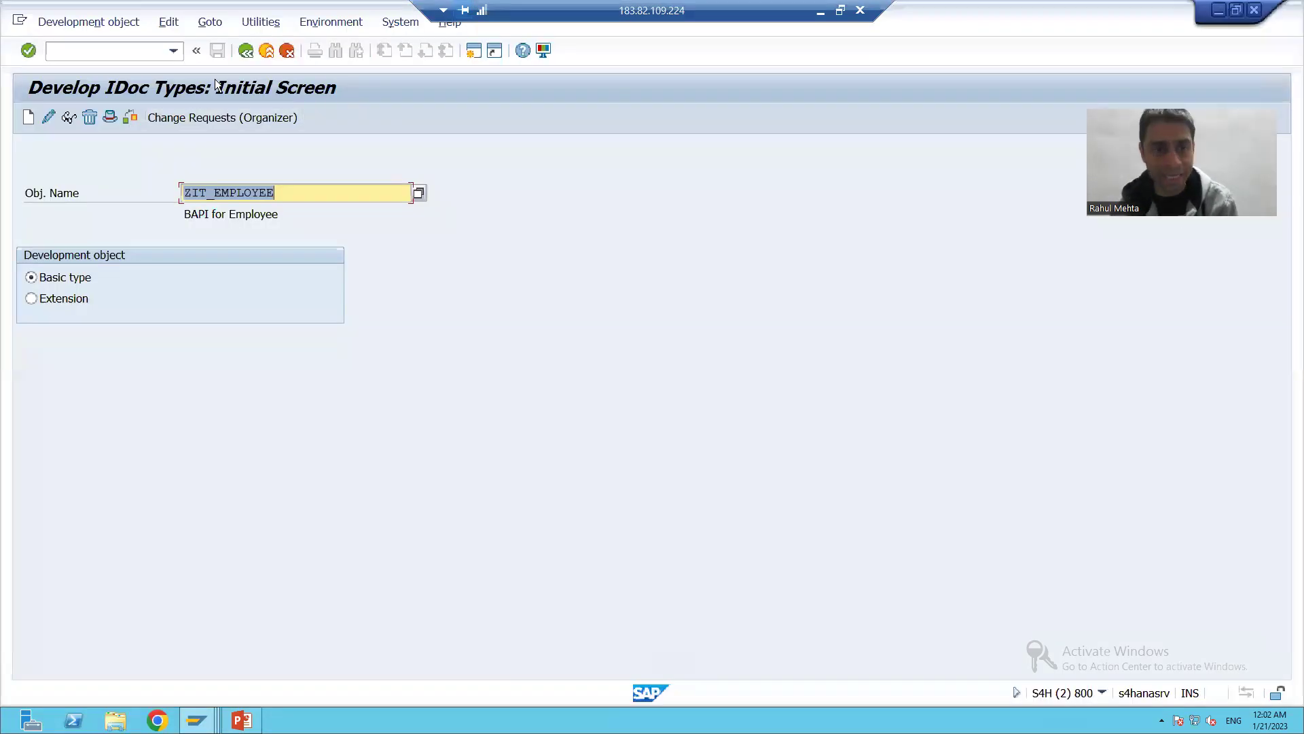
# Inspect the ZMT_EMPLOYEE message type and Z1BP_EMPLOYEE_27 segment, then point out WE31 on slide 33
pyautogui.press('F3')
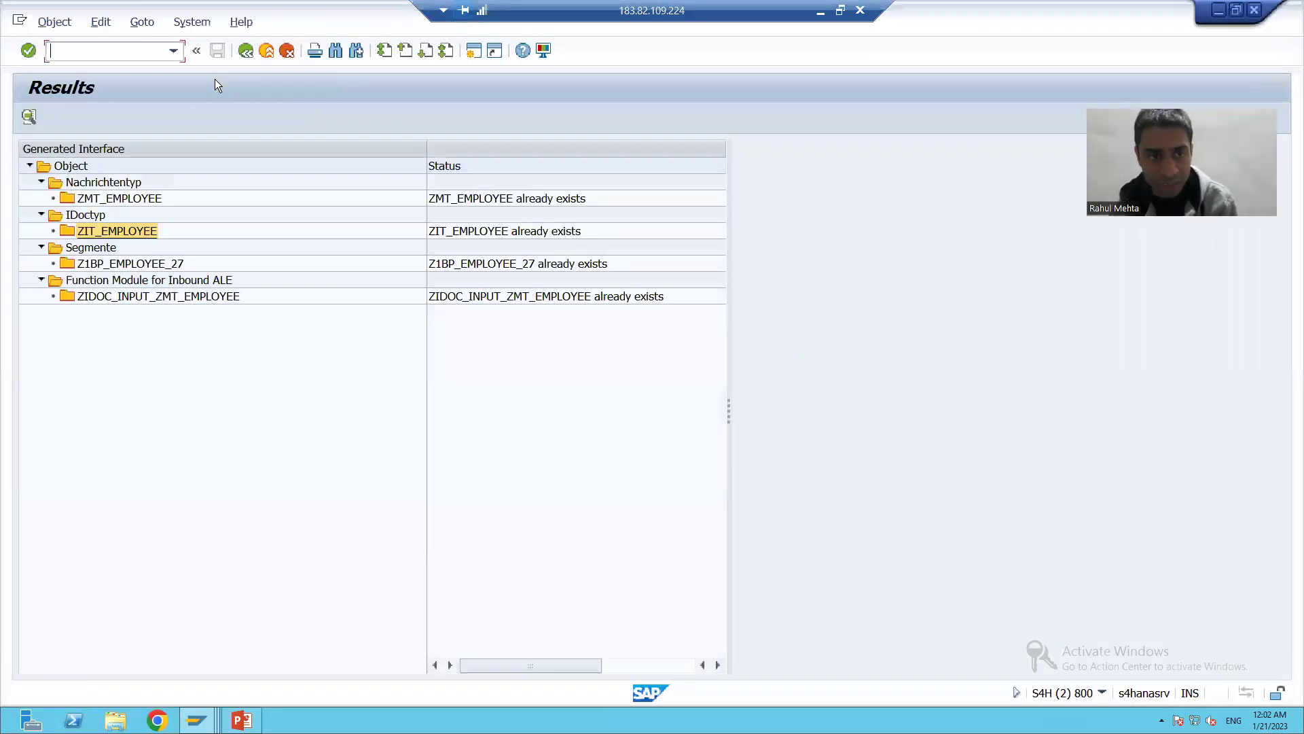
pyautogui.doubleClick(132, 199)
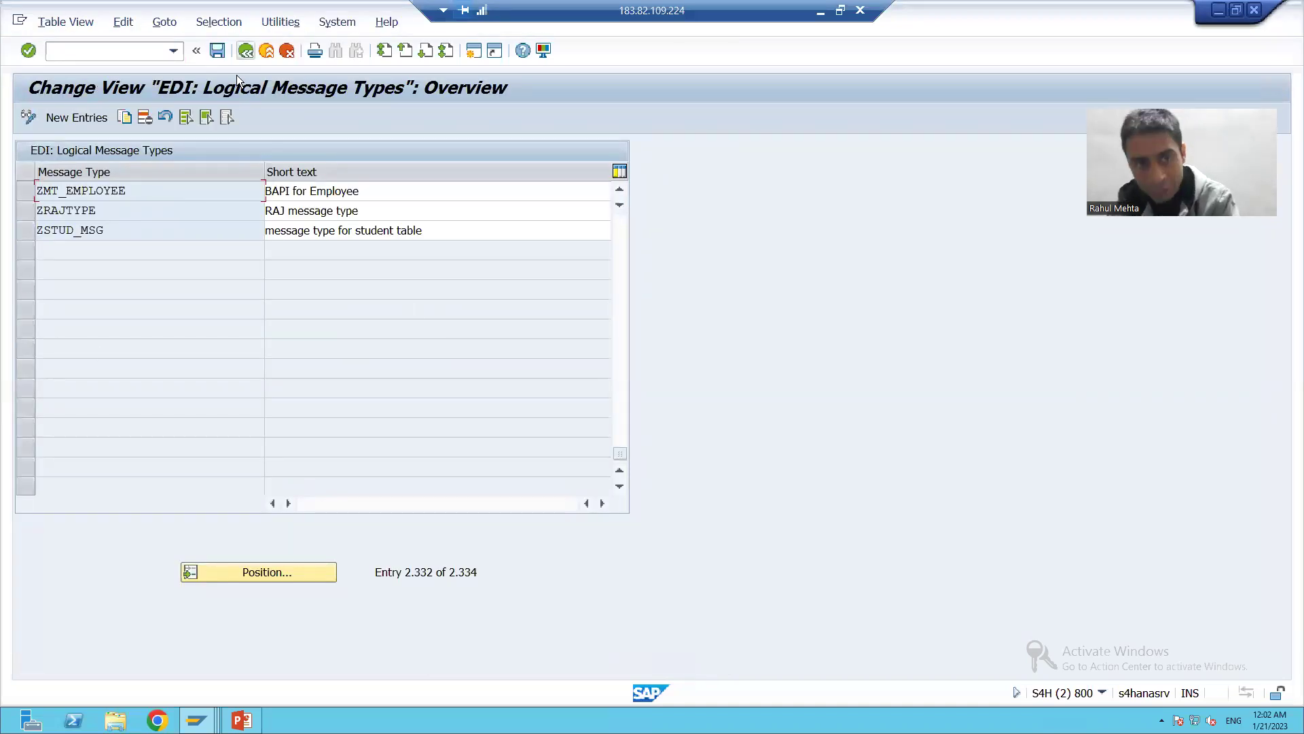
pyautogui.press('F3')
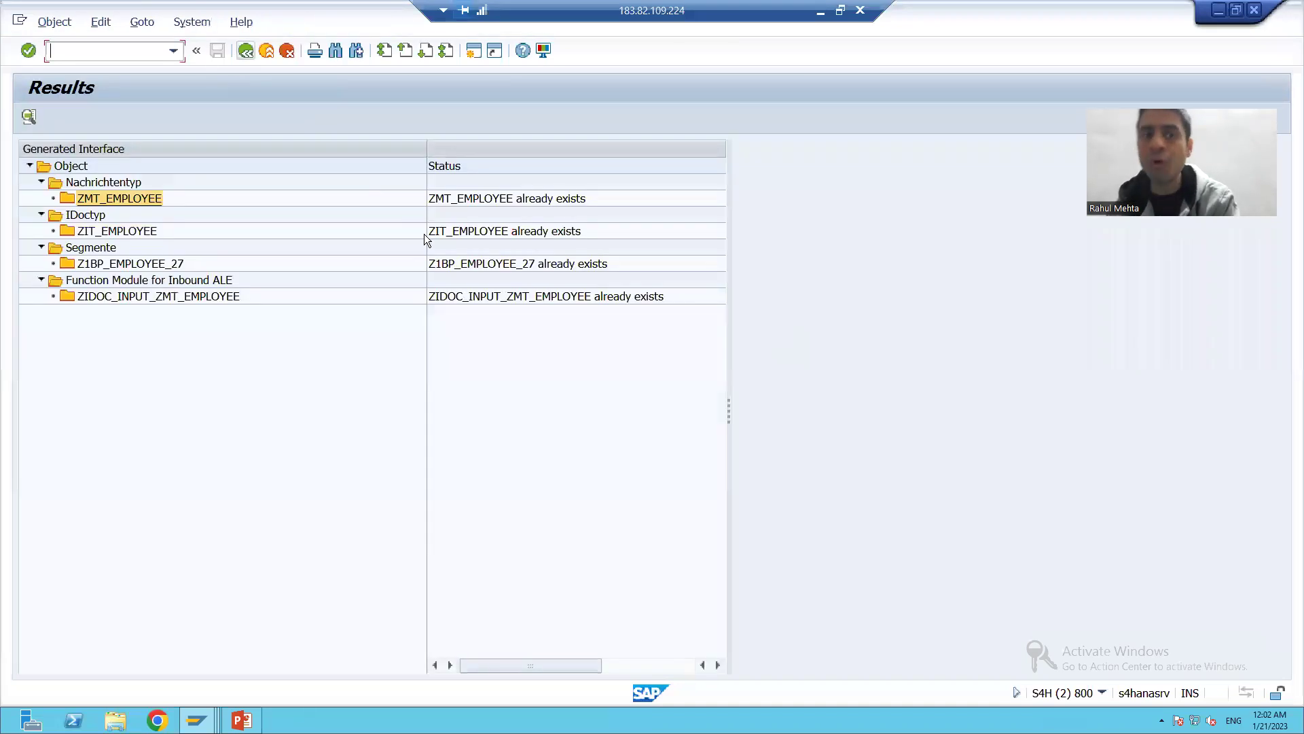
pyautogui.doubleClick(152, 265)
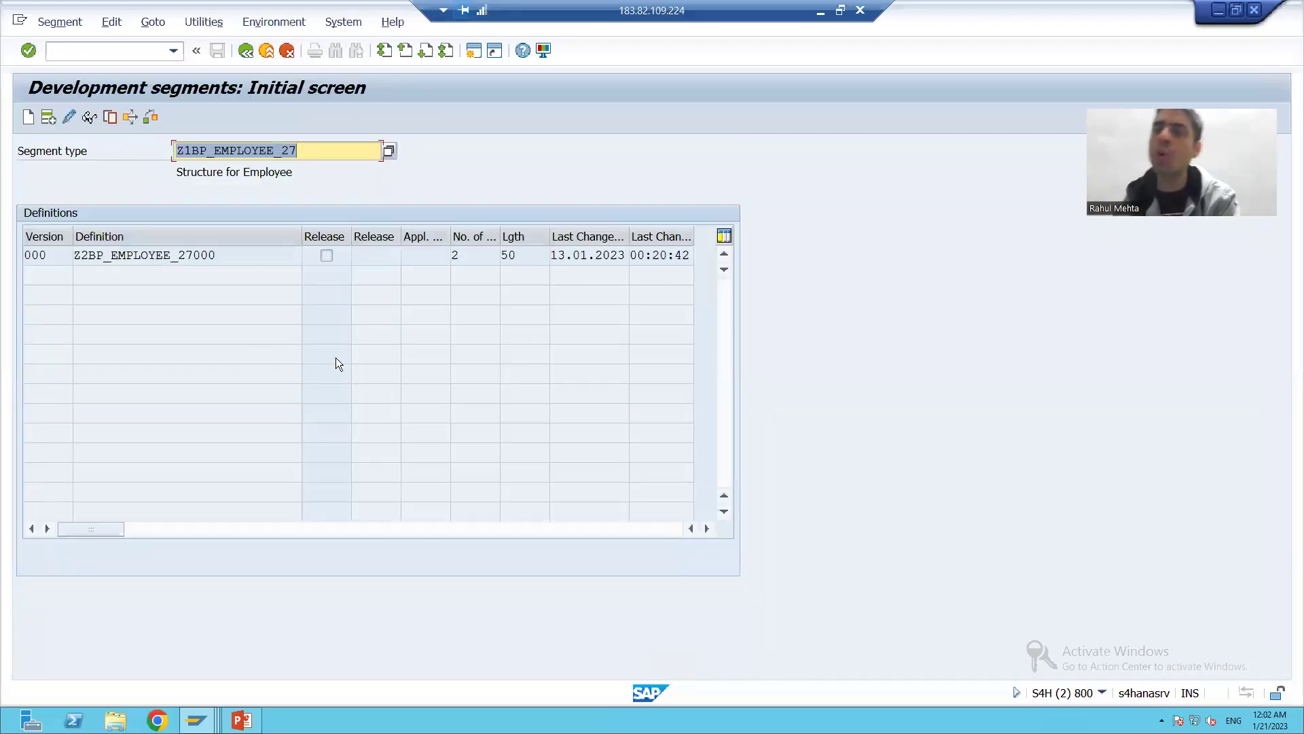
pyautogui.hotkey('alt', 'Tab')
pyautogui.click(794, 267)
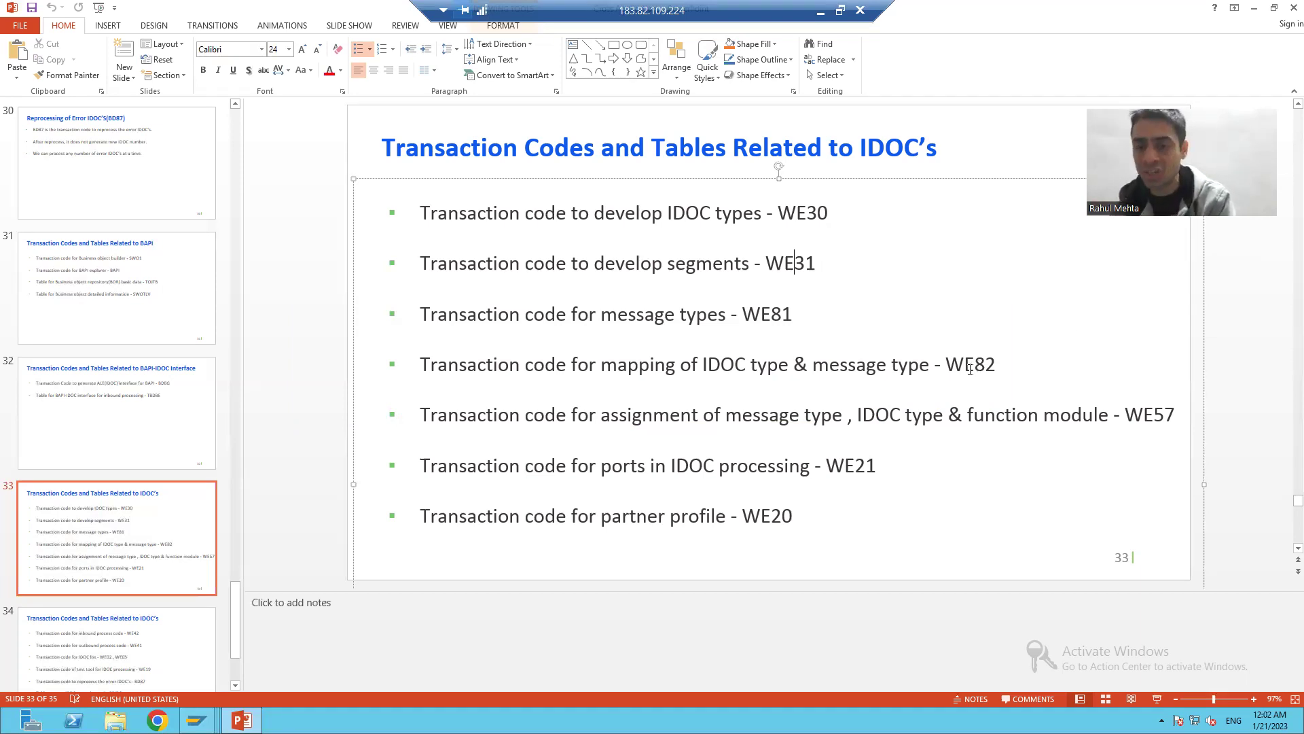
# Mark WE82 on the slide and run /nwe82 in SAP past the cross-client caution
pyautogui.moveTo(946, 365); pyautogui.dragTo(998, 365)
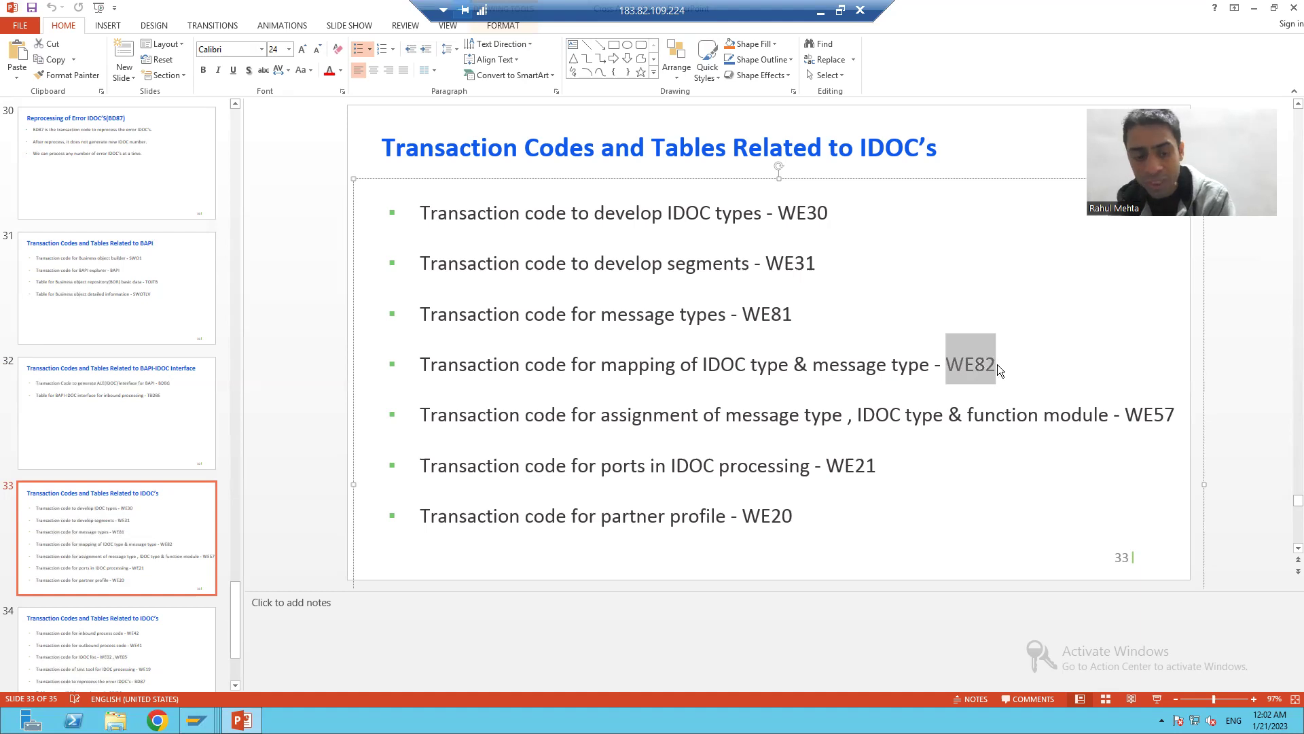
pyautogui.hotkey('alt', 'Tab')
pyautogui.click(72, 44)
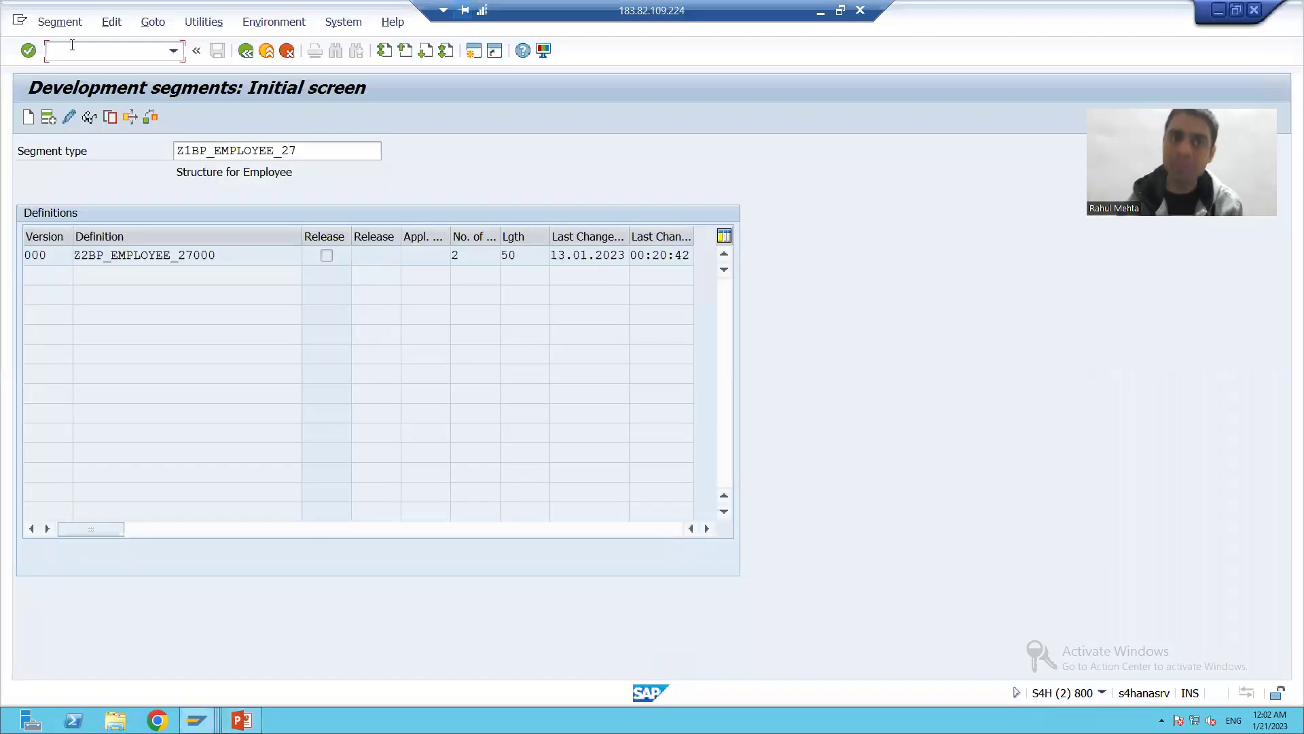
pyautogui.write('/nwe82')
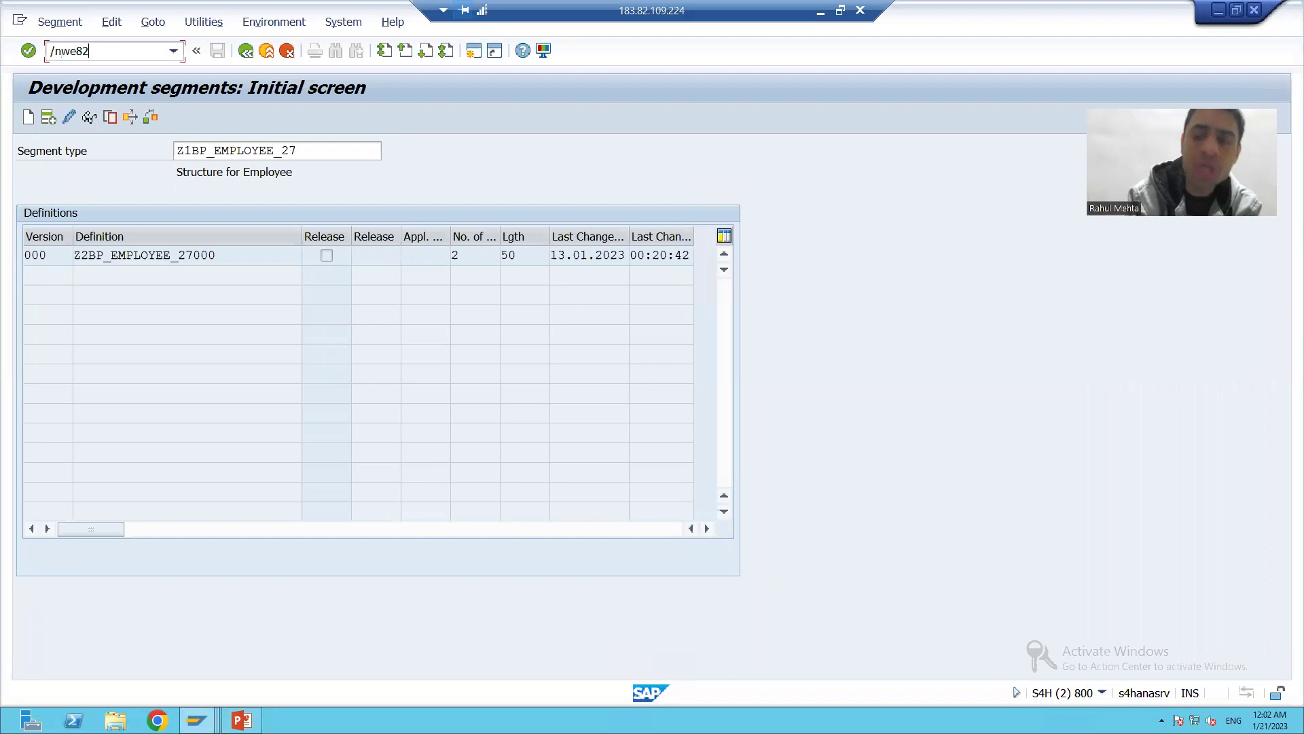
pyautogui.press('Return')
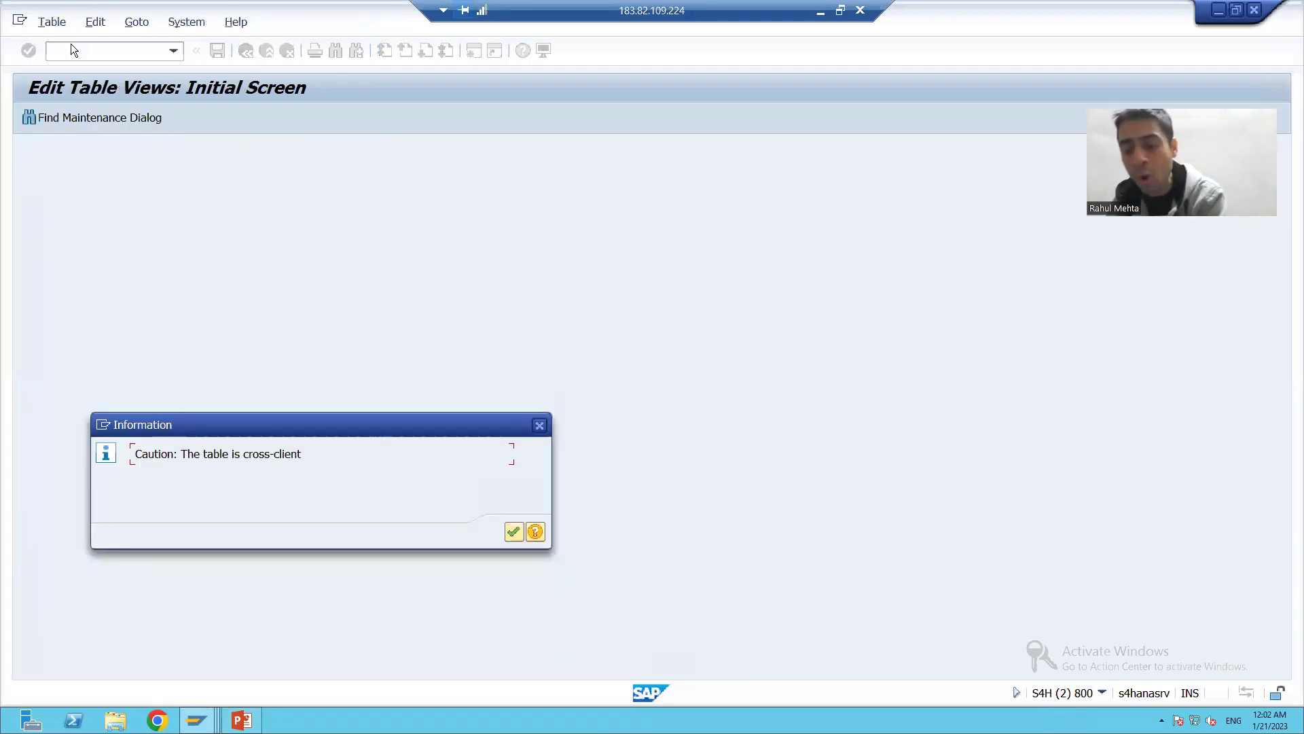
pyautogui.press('Return')
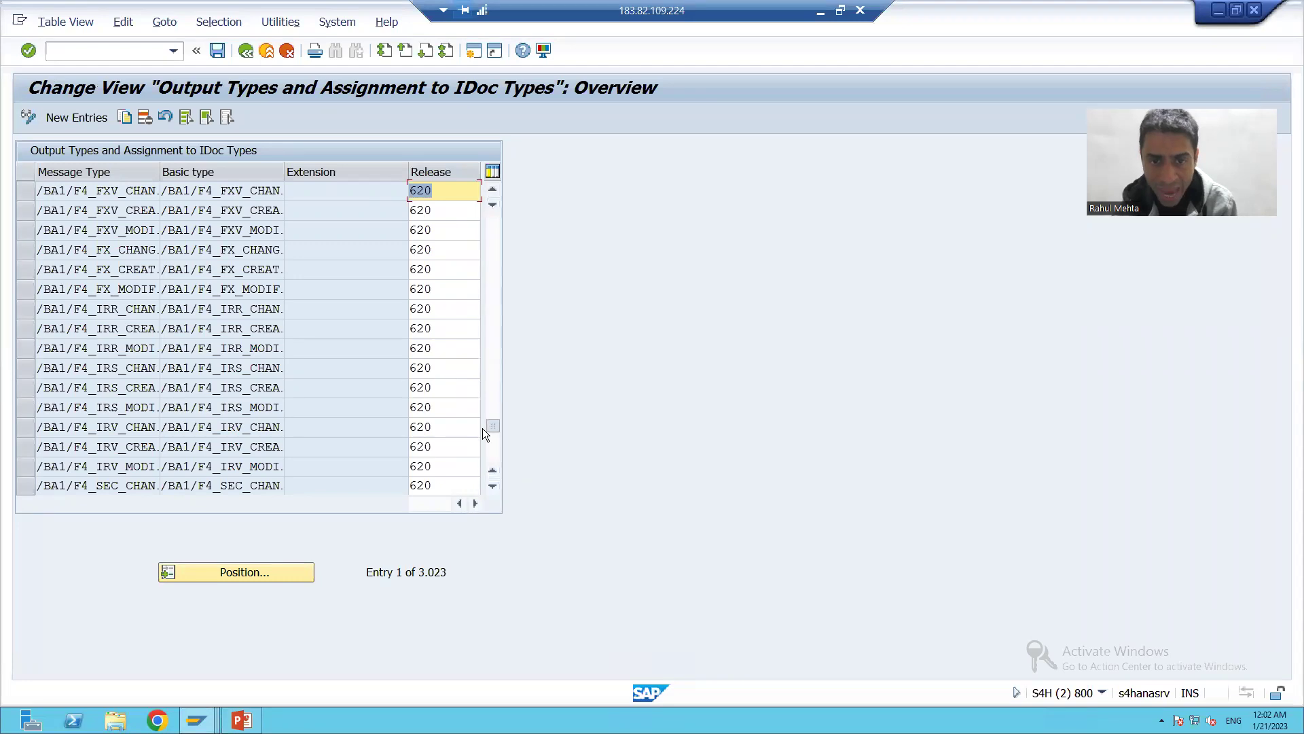
# Select the ZMT_EMPLOYEE to ZIT_EMPLOYEE assignment row, then return to slide 33
pyautogui.click(413, 427)
pyautogui.scroll(-15, 377, 419)
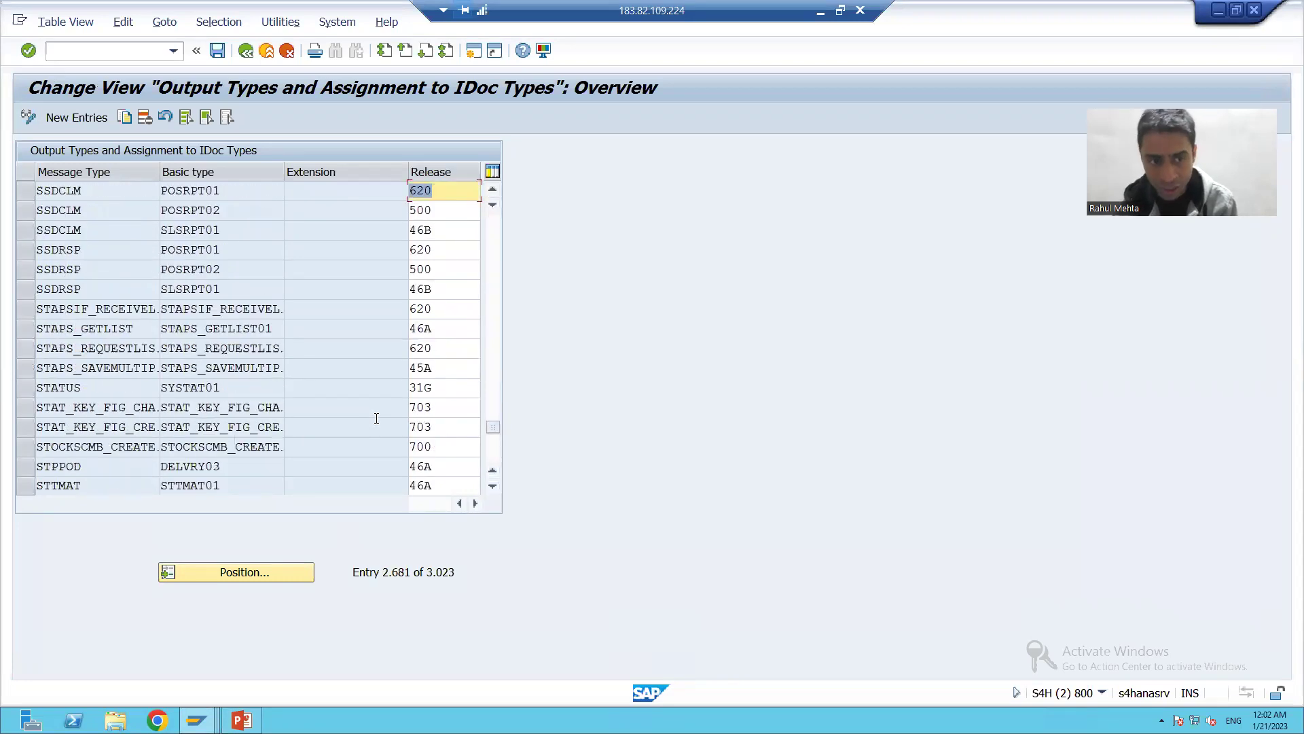
pyautogui.scroll(-12, 376, 418)
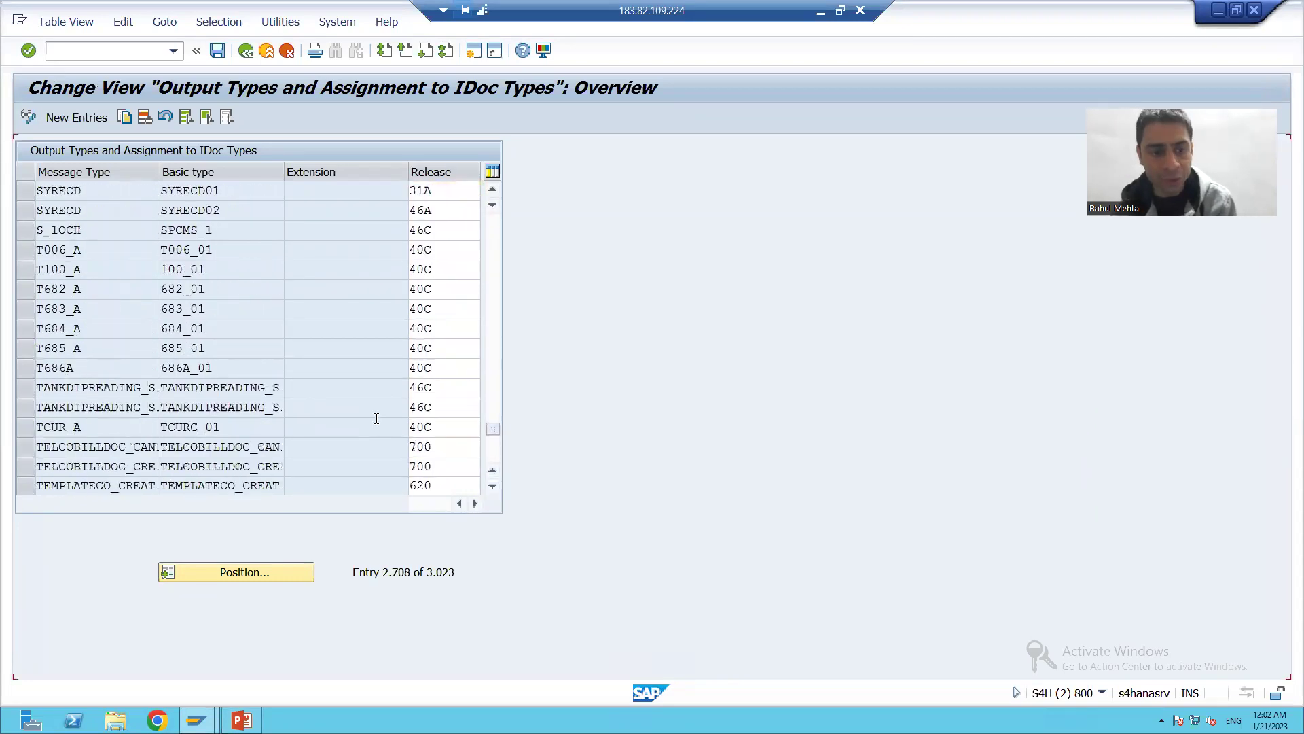
pyautogui.moveTo(499, 433); pyautogui.dragTo(489, 463)
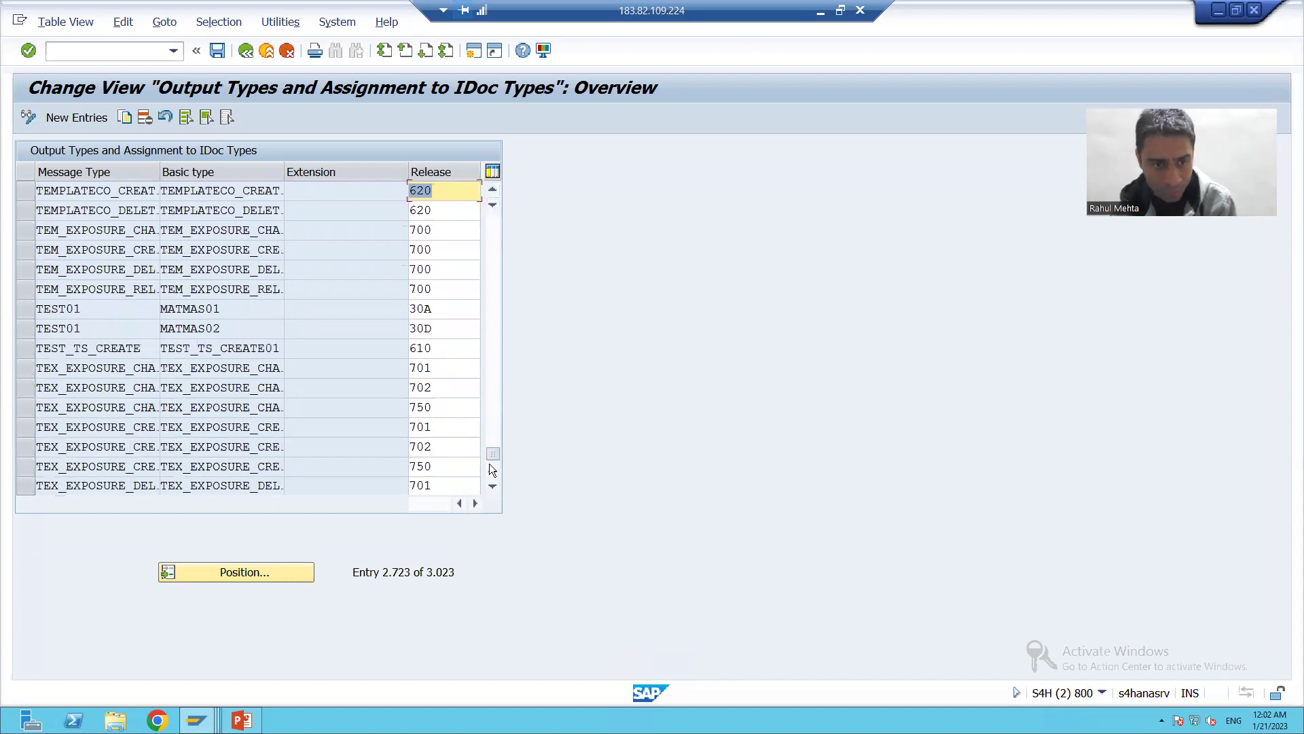
pyautogui.scroll(1, 97, 427)
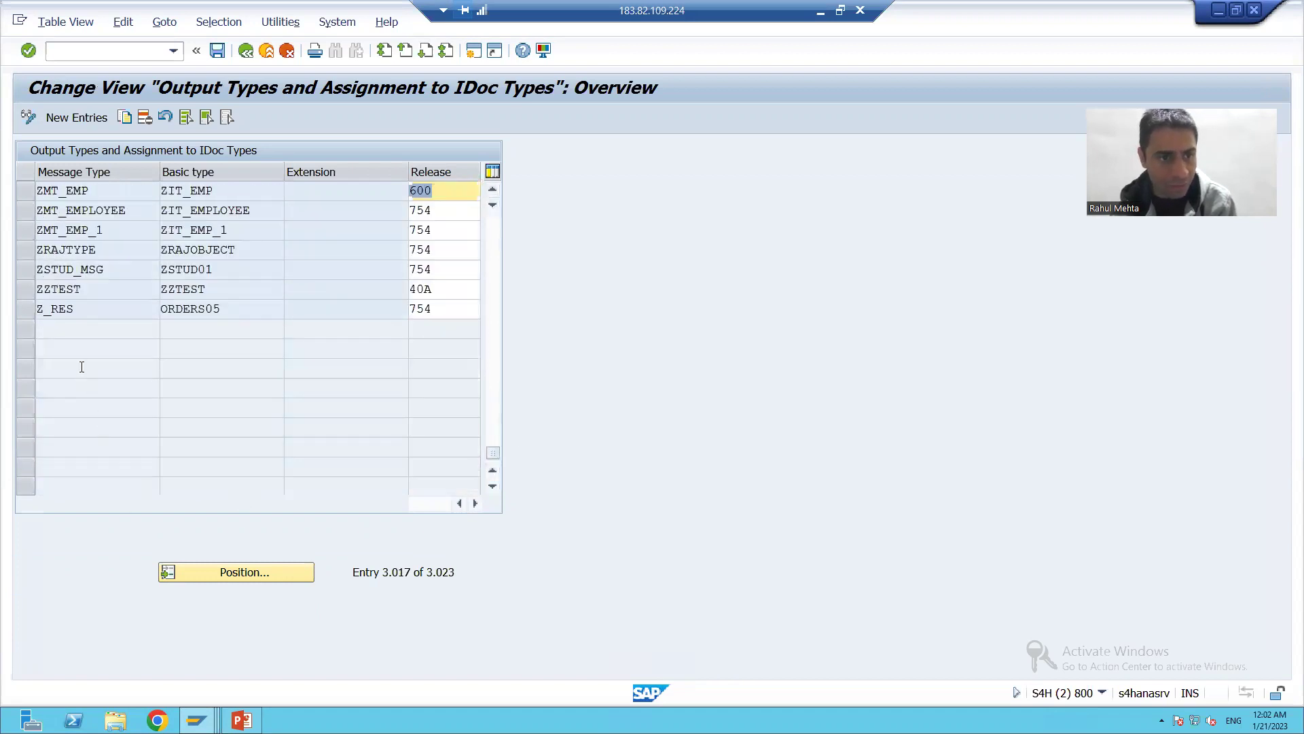
pyautogui.scroll(2, 81, 367)
pyautogui.click(21, 329)
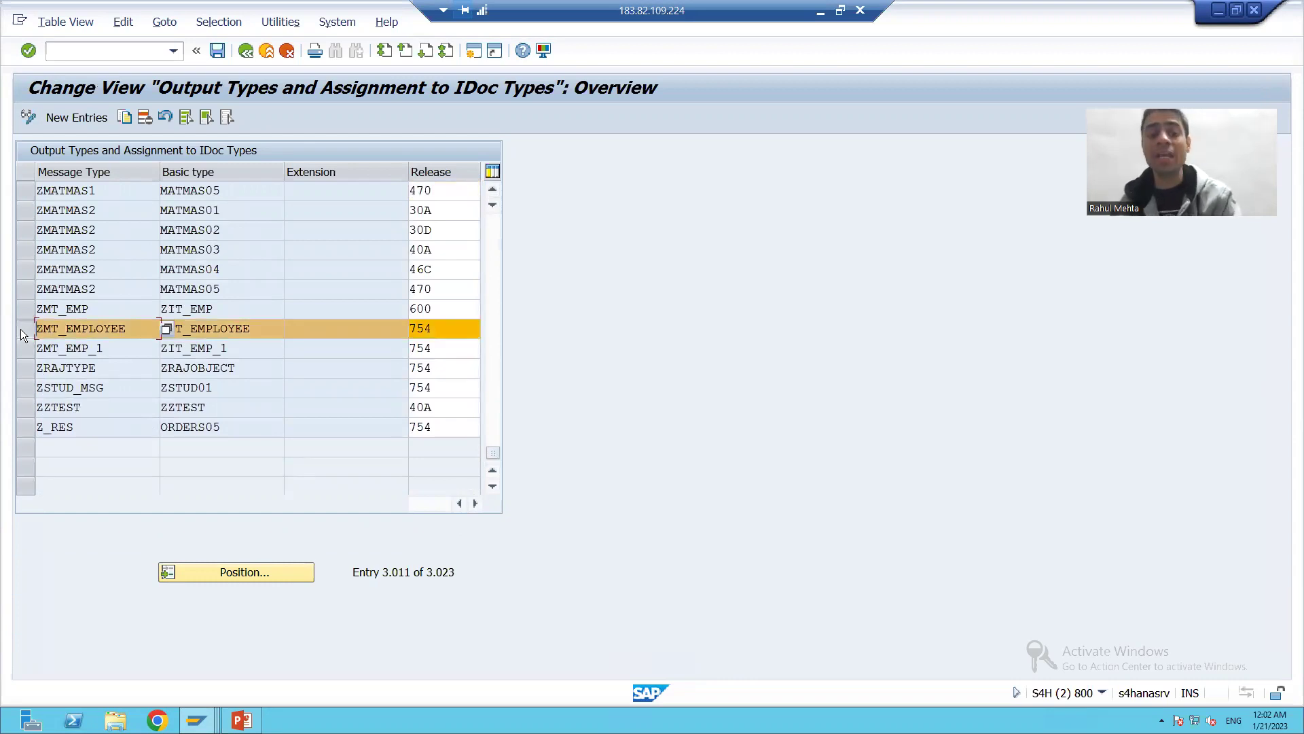
pyautogui.hotkey('alt', 'Tab')
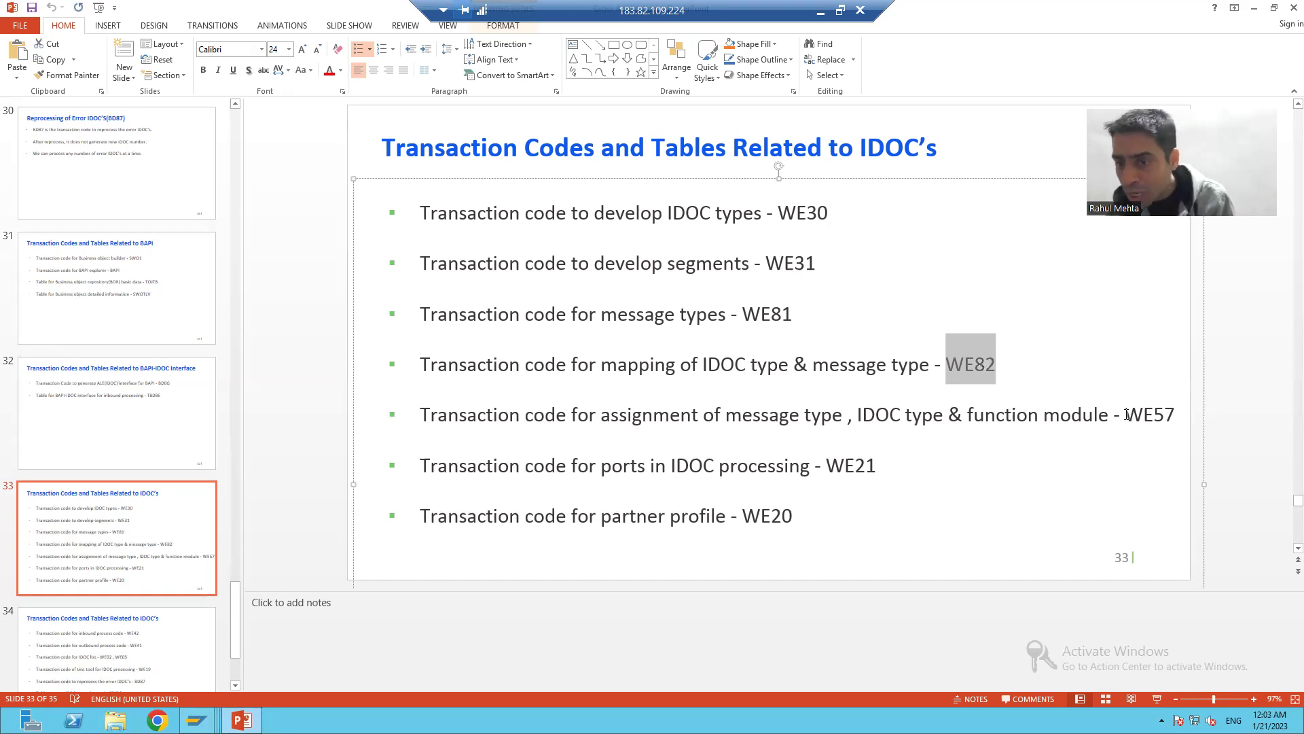
# Highlight WE57 in the fifth bullet and return to the SAP WE82 assignment overview
pyautogui.moveTo(1125, 415); pyautogui.dragTo(1180, 418)
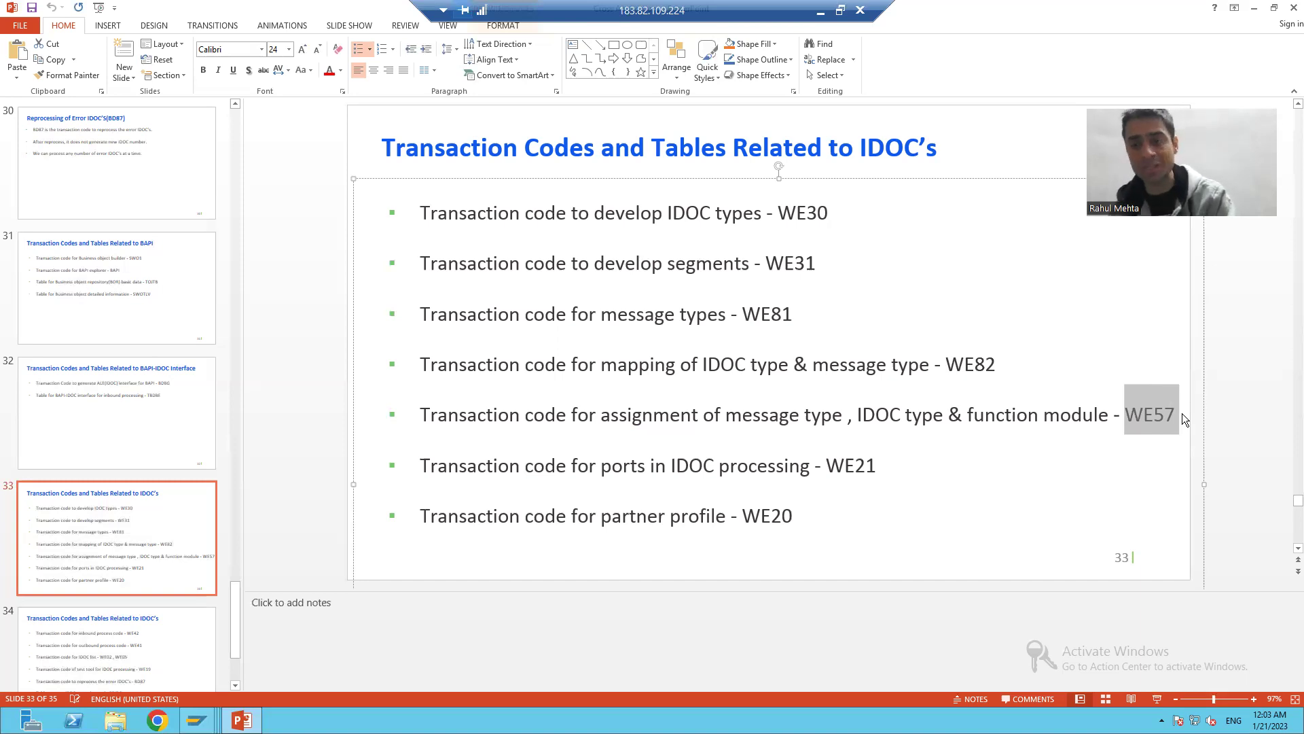
pyautogui.hotkey('alt', 'Tab')
pyautogui.click(58, 51)
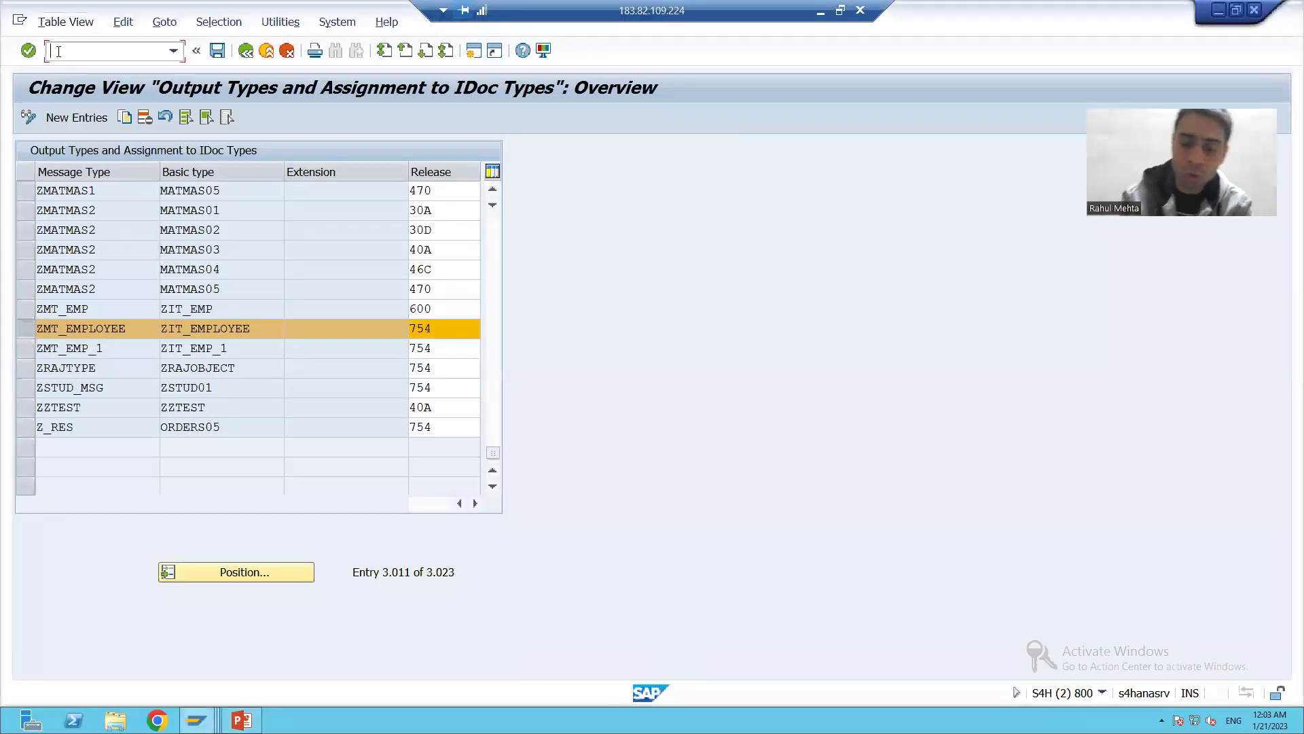
# Enter /nwe02, then bring up the WE57 FM assignment table past the cross-client caution
pyautogui.write('/nwe')
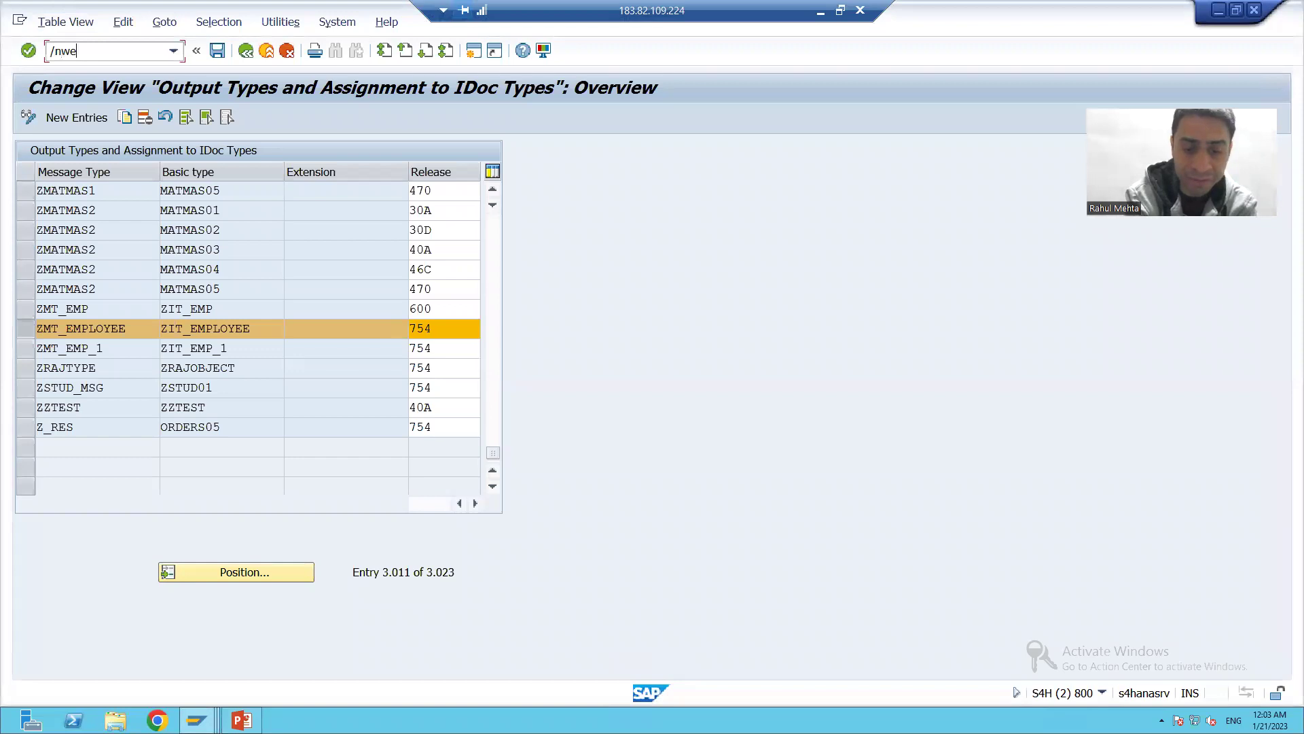
pyautogui.write('02')
pyautogui.press('Return')
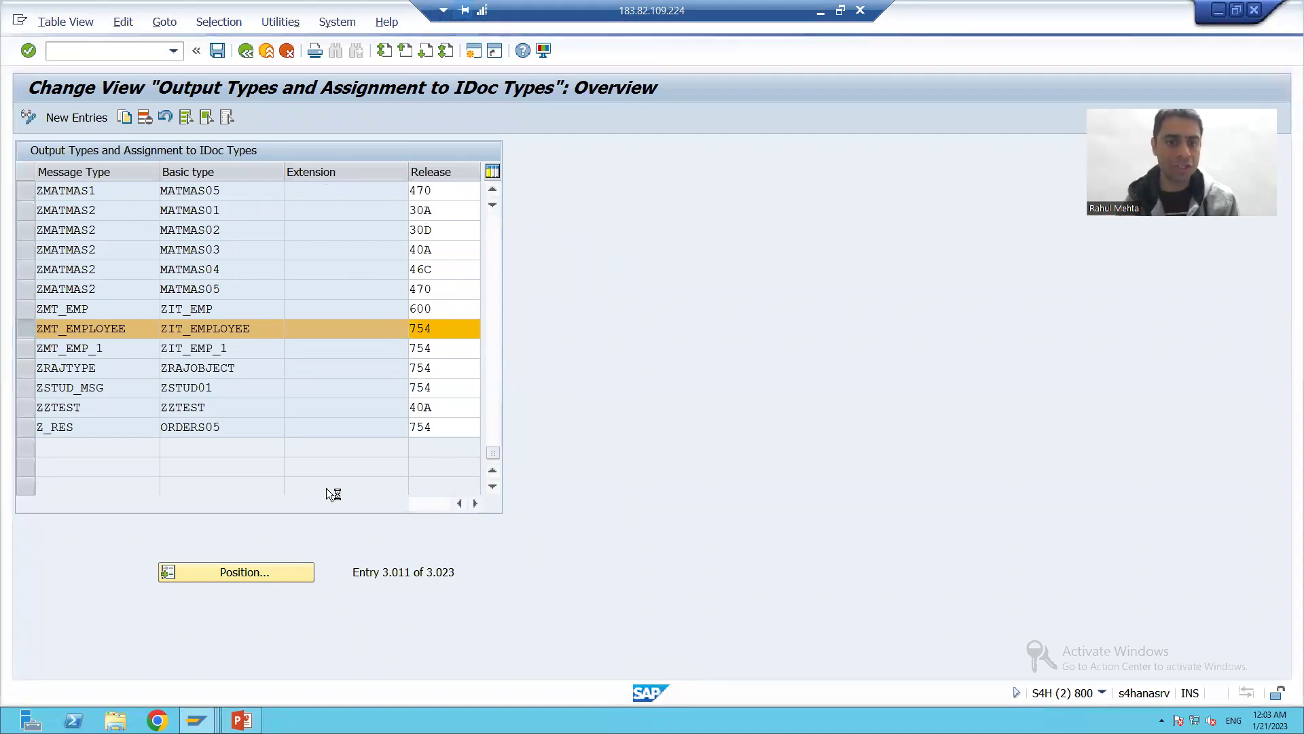
pyautogui.moveTo(197, 718)
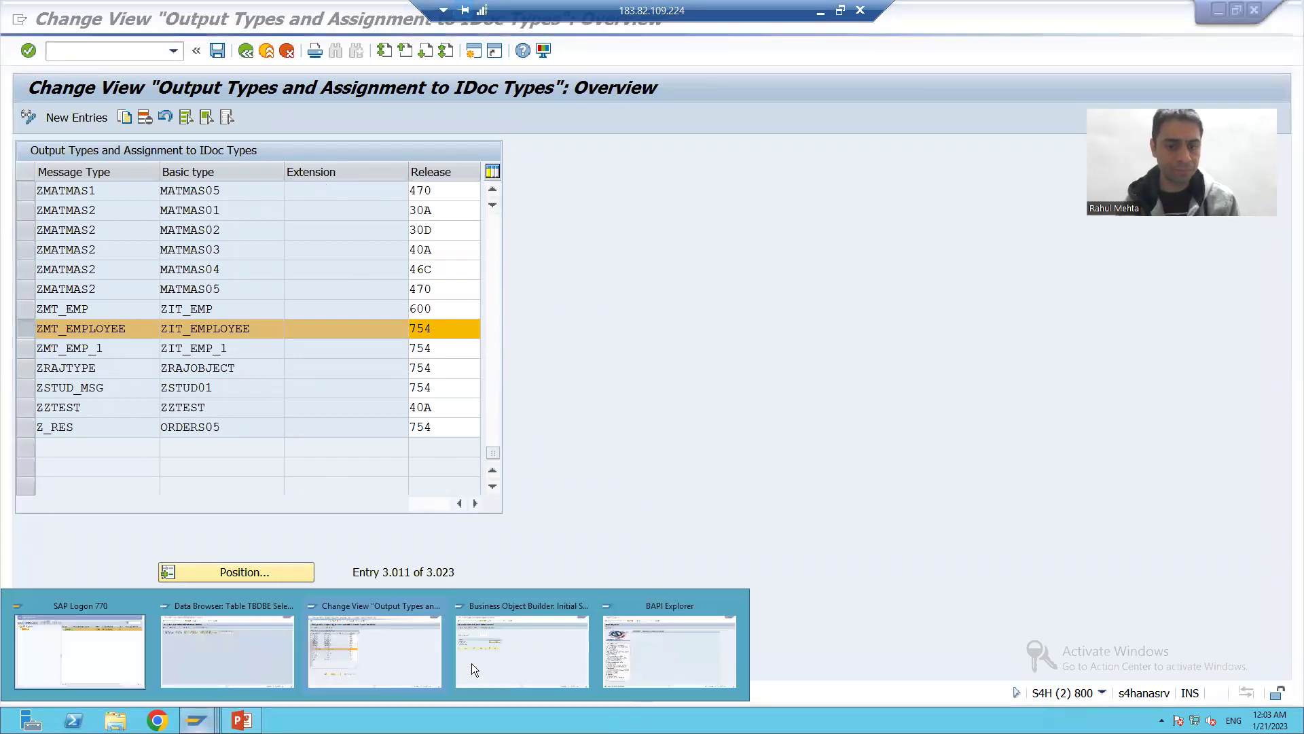
pyautogui.click(613, 652)
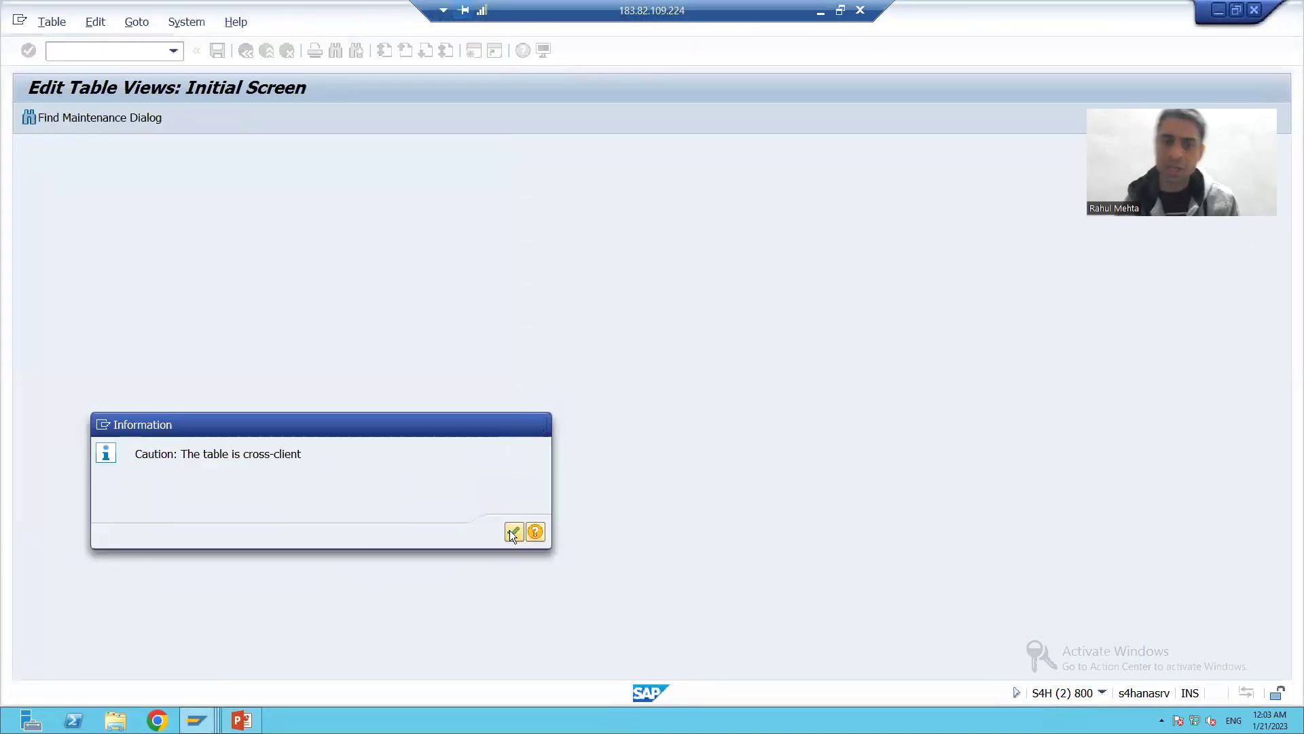
pyautogui.click(510, 530)
pyautogui.click(517, 559)
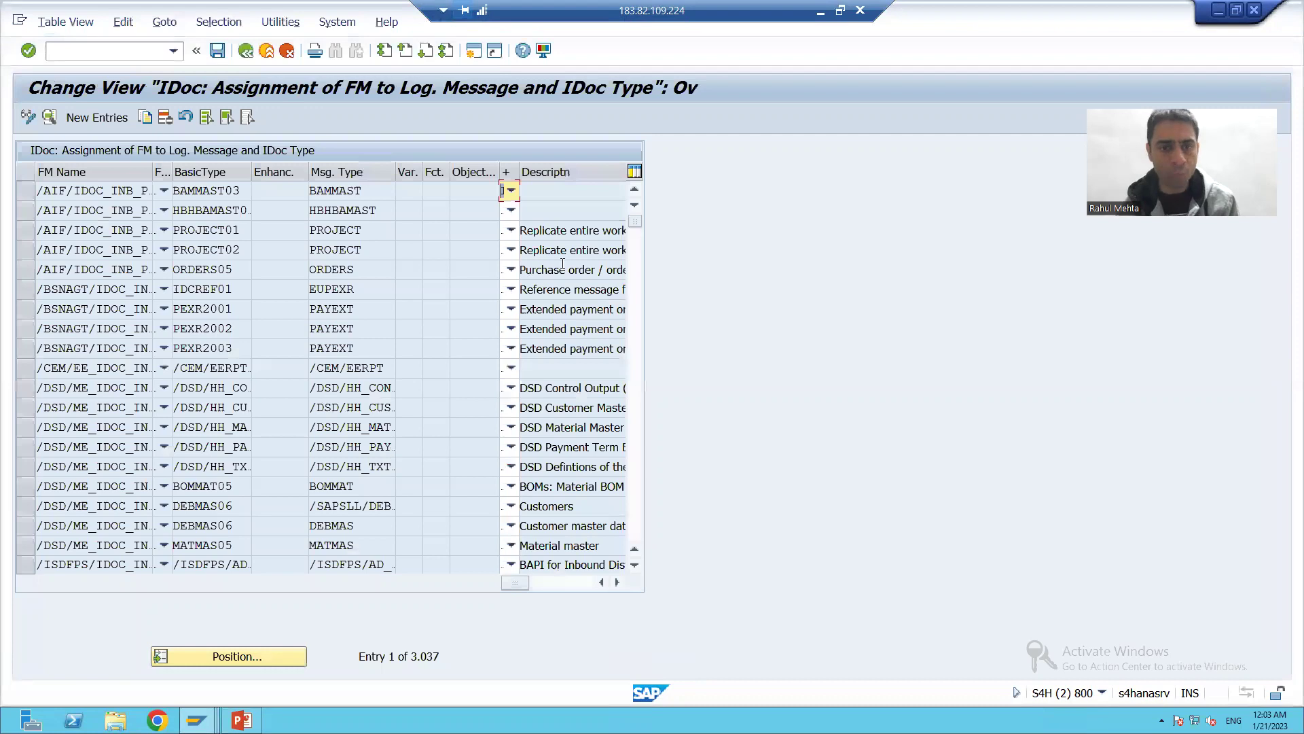
# Scroll the WE57 table to the BAPI_IDOC_INPUT1 row for ZIT_EMPLOYEE / ZMT_EMPLOYEE, near entry 1,790
pyautogui.moveTo(634, 223); pyautogui.dragTo(635, 368)
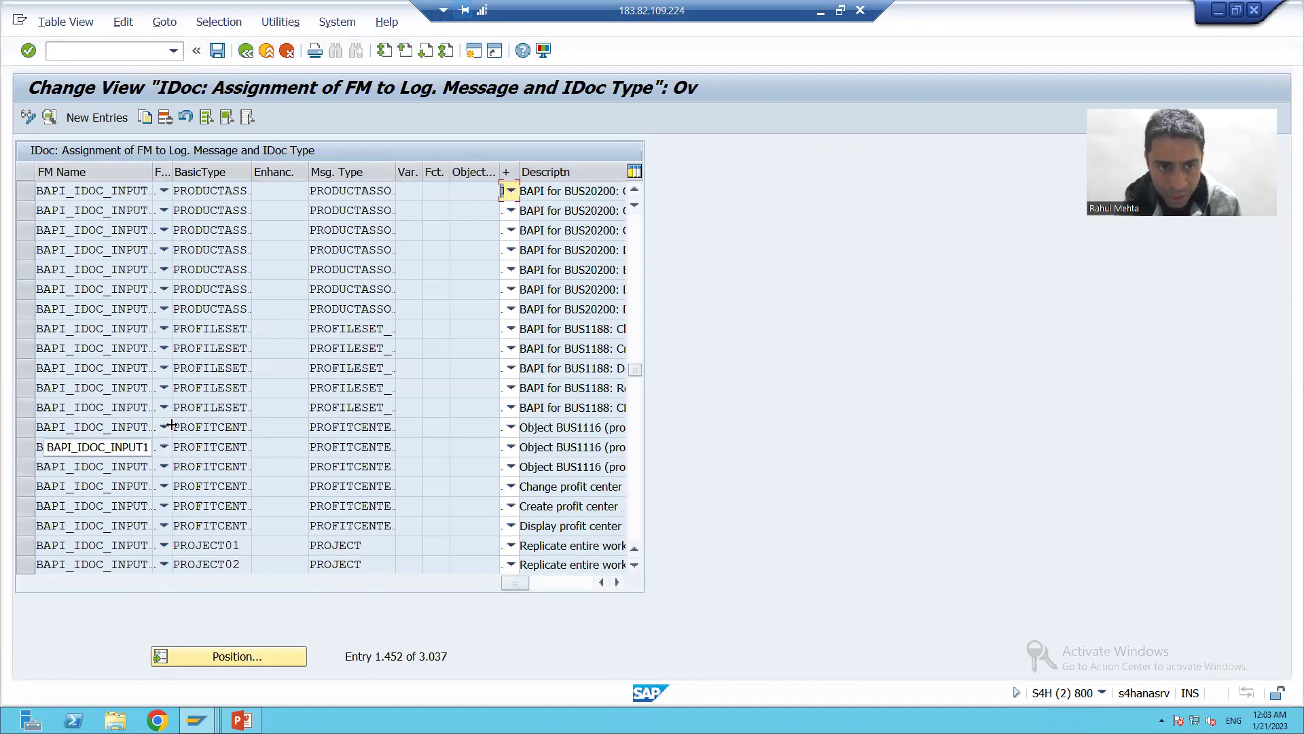
pyautogui.scroll(-8, 489, 407)
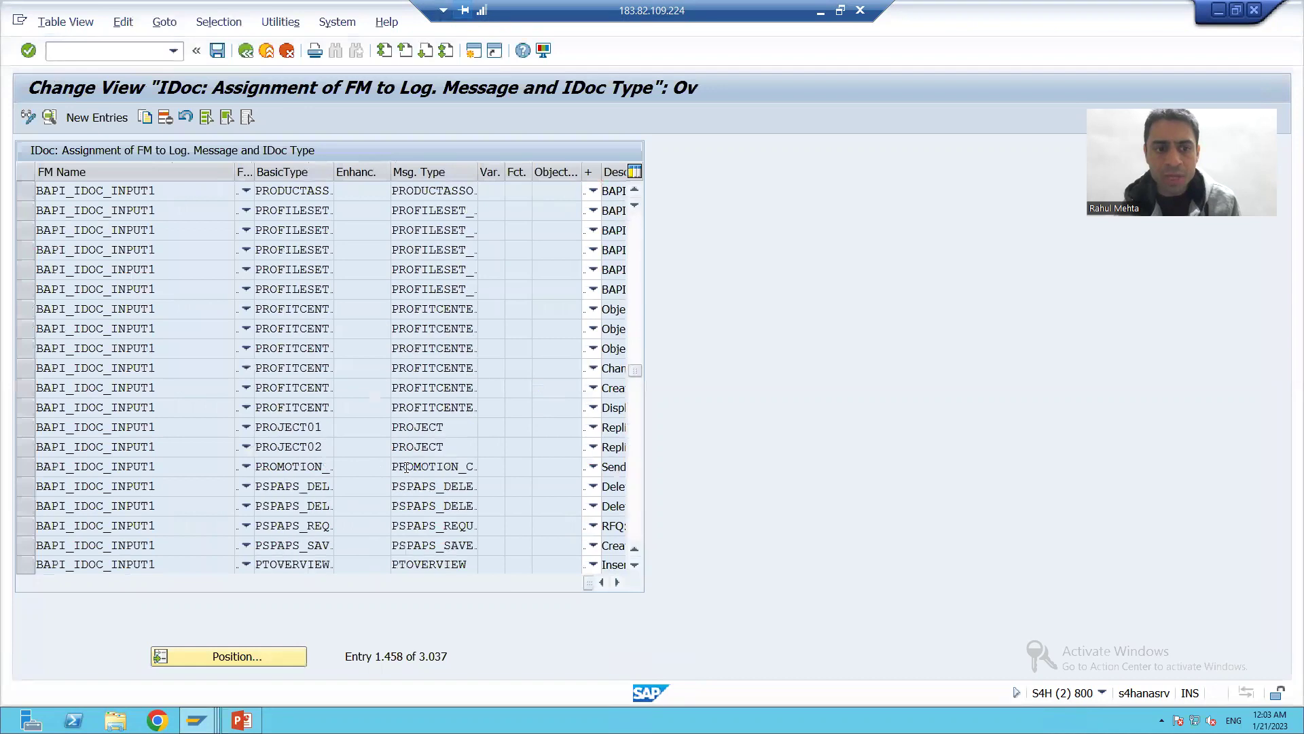
pyautogui.moveTo(635, 372); pyautogui.dragTo(637, 413)
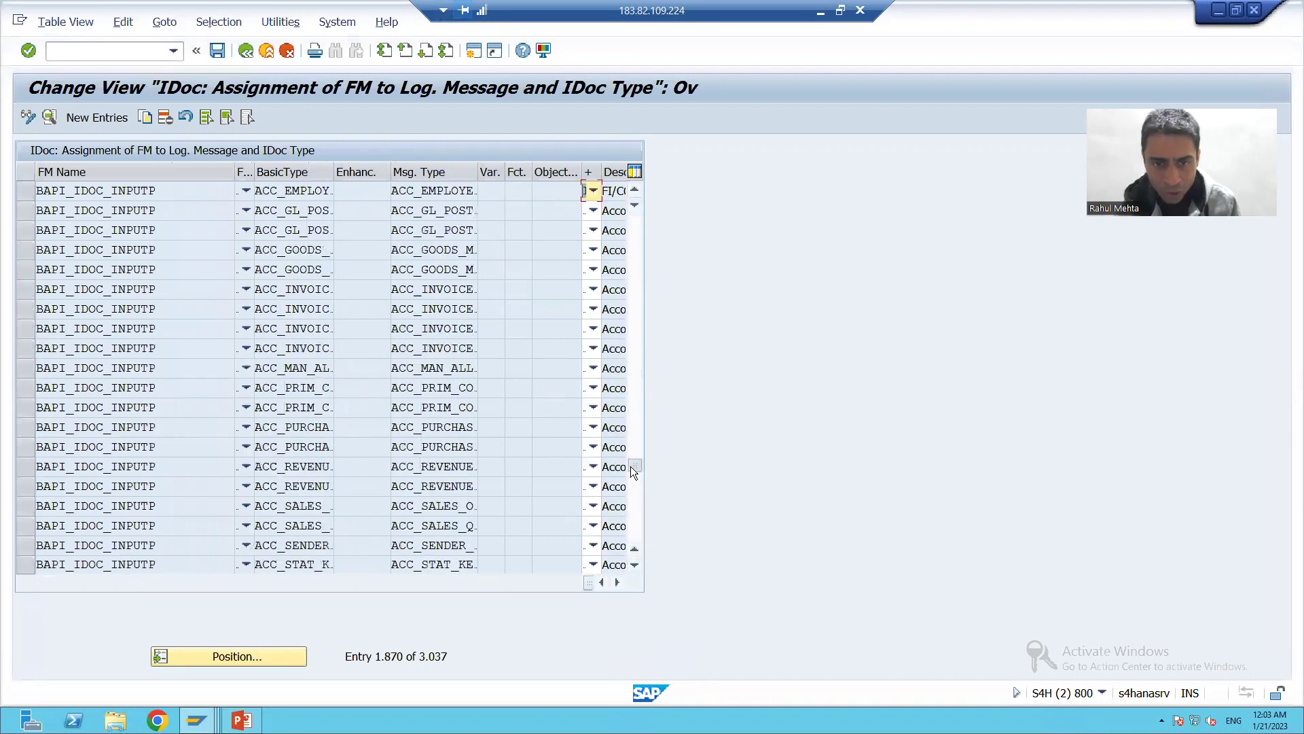
pyautogui.moveTo(634, 421); pyautogui.dragTo(634, 389)
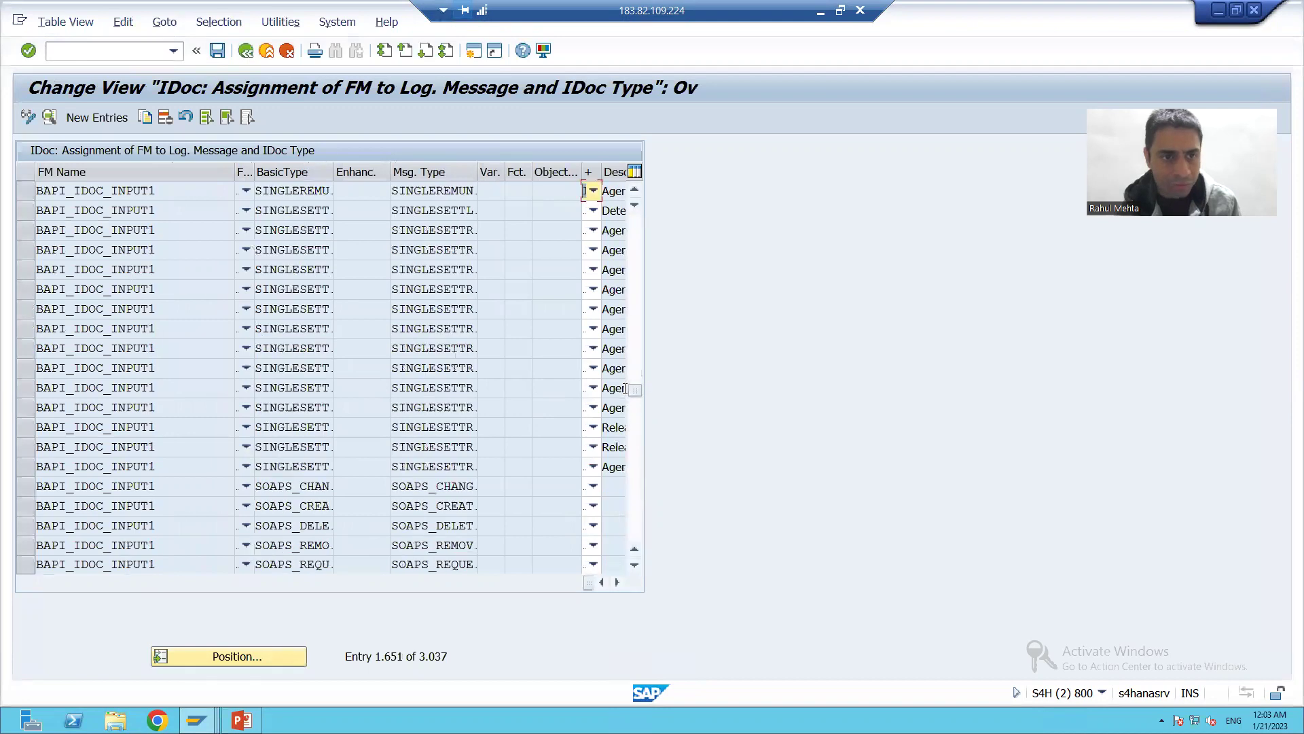
pyautogui.scroll(-10, 289, 456)
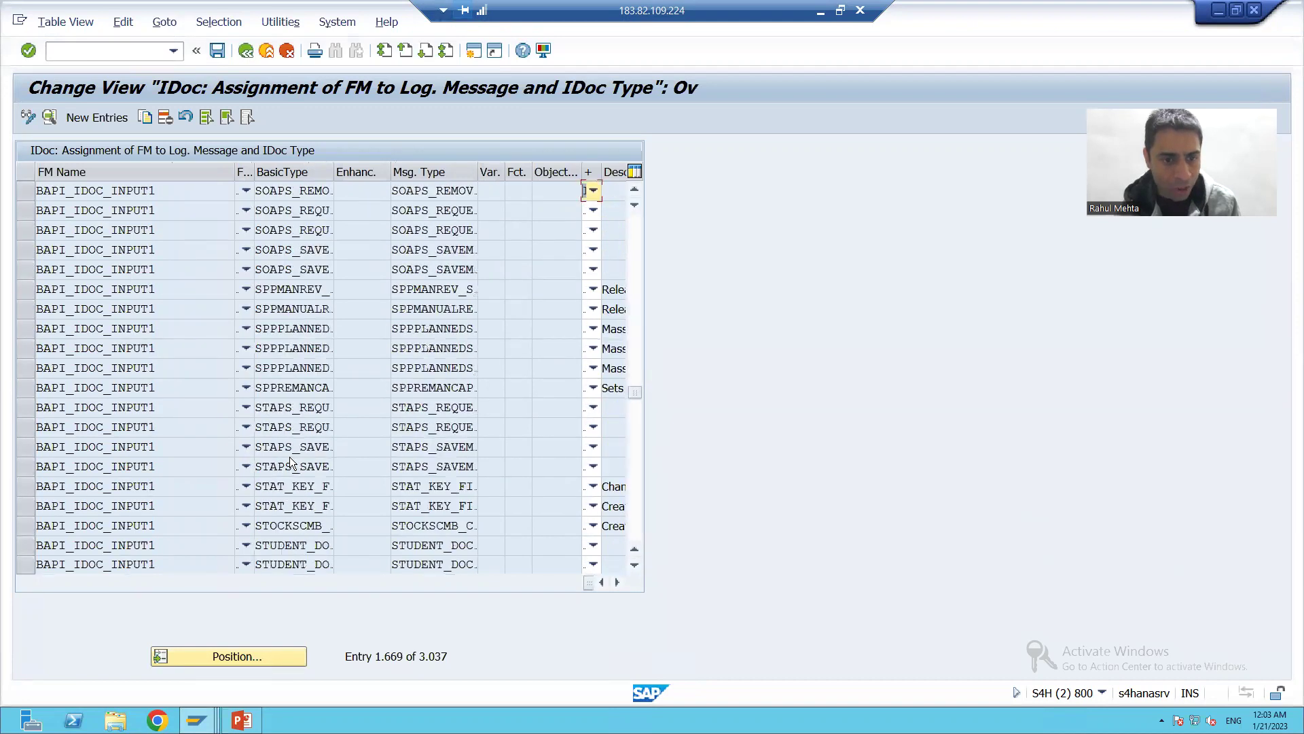
pyautogui.scroll(-7, 289, 457)
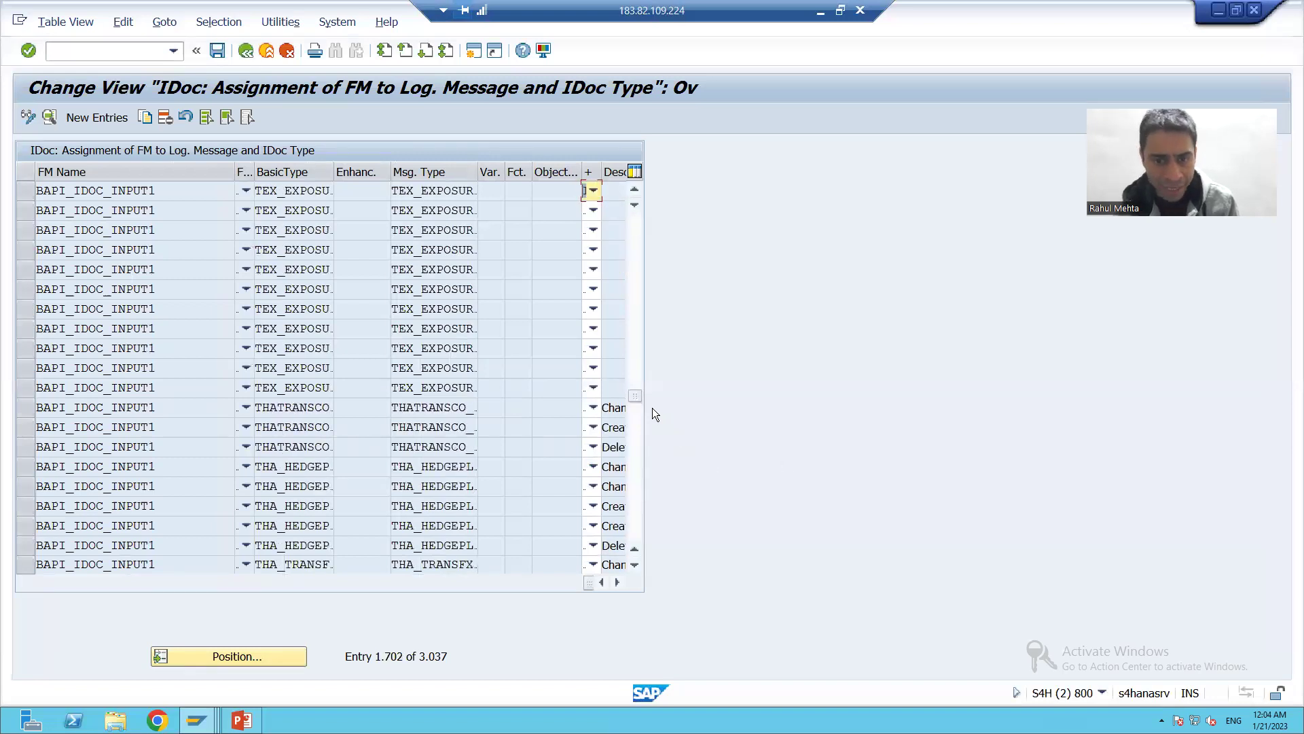
pyautogui.moveTo(636, 396); pyautogui.dragTo(634, 405)
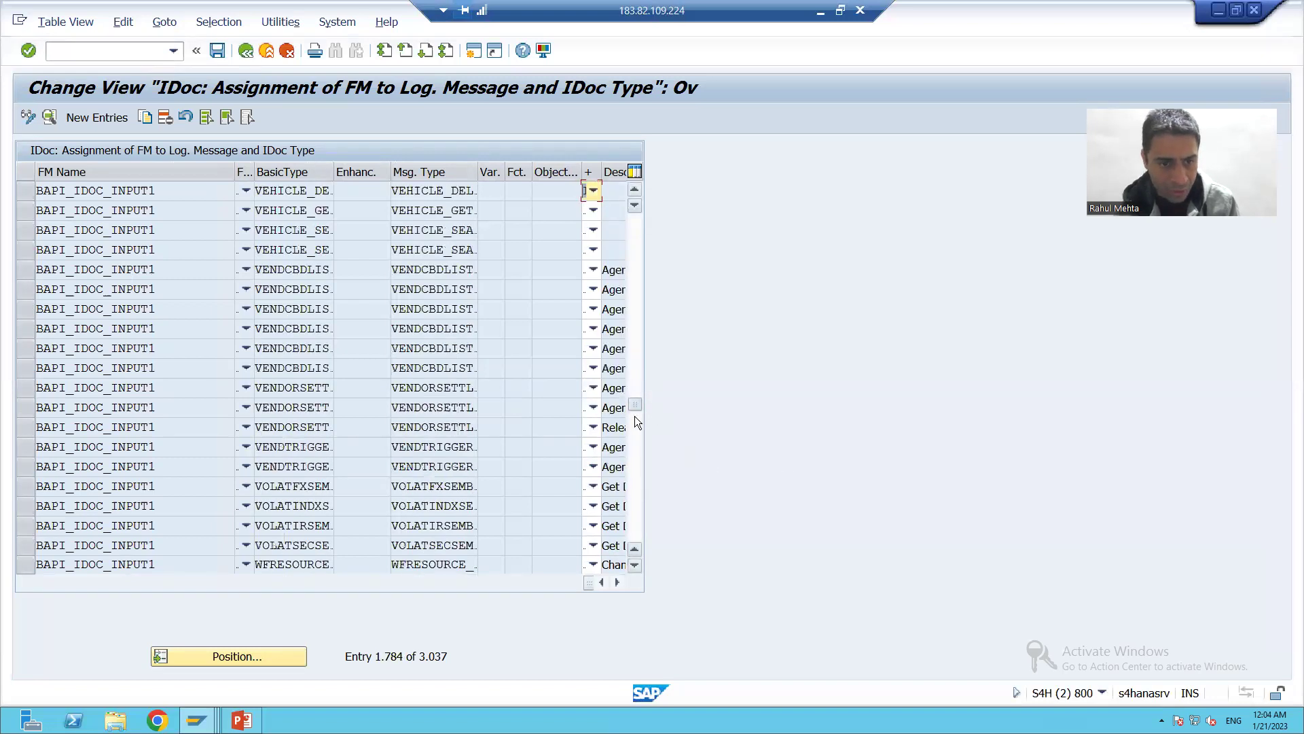
pyautogui.scroll(2, 253, 336)
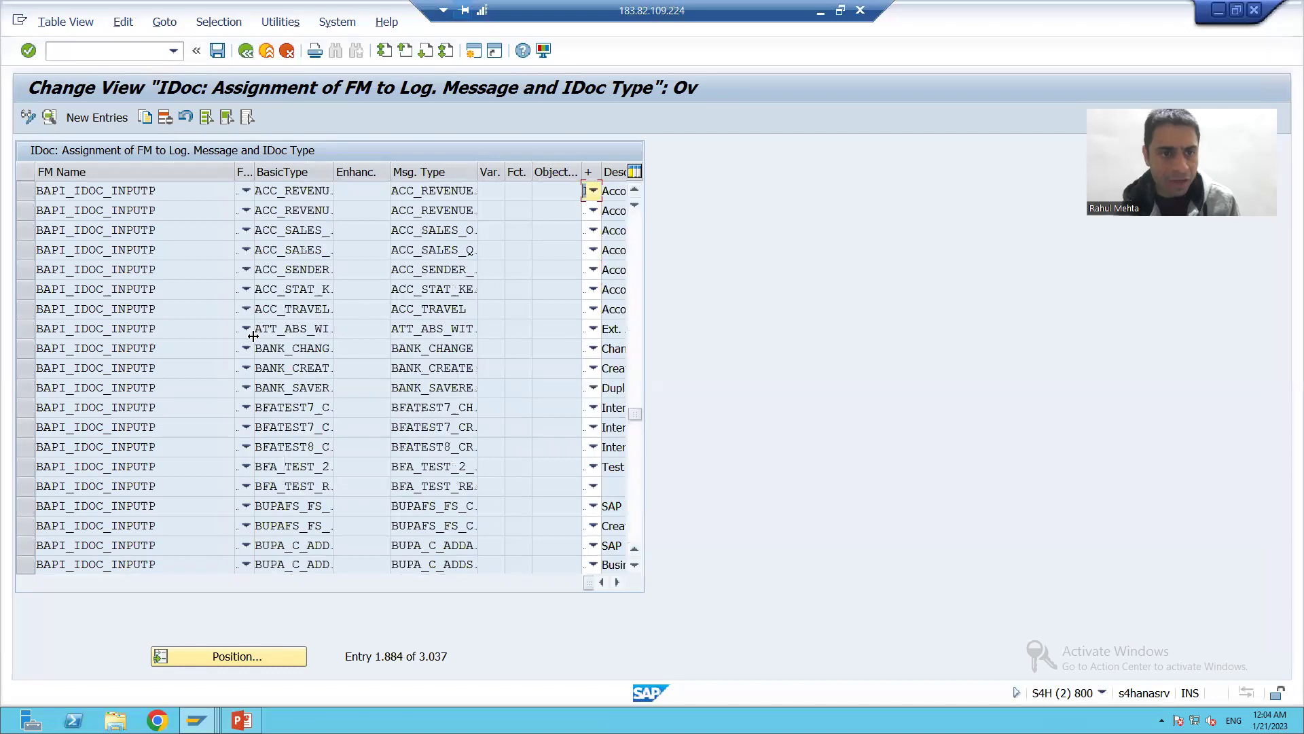
pyautogui.scroll(5, 170, 305)
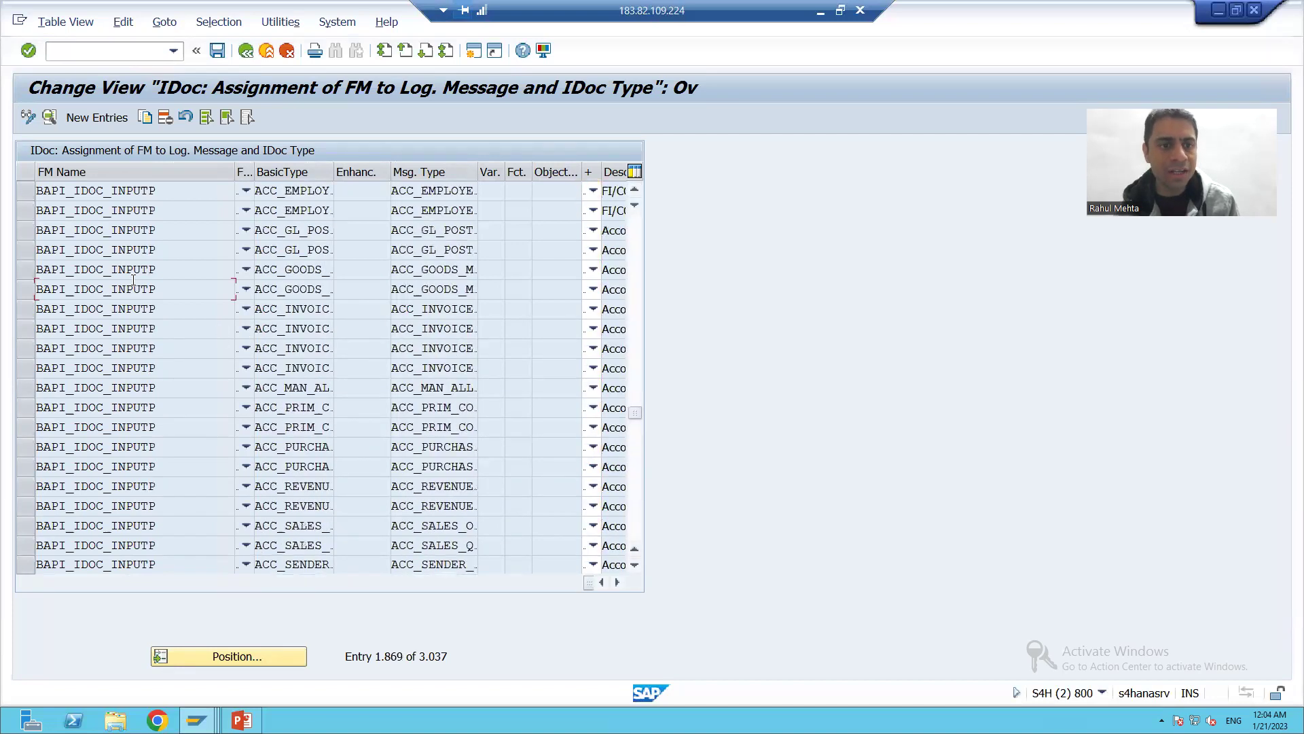
pyautogui.scroll(6, 178, 275)
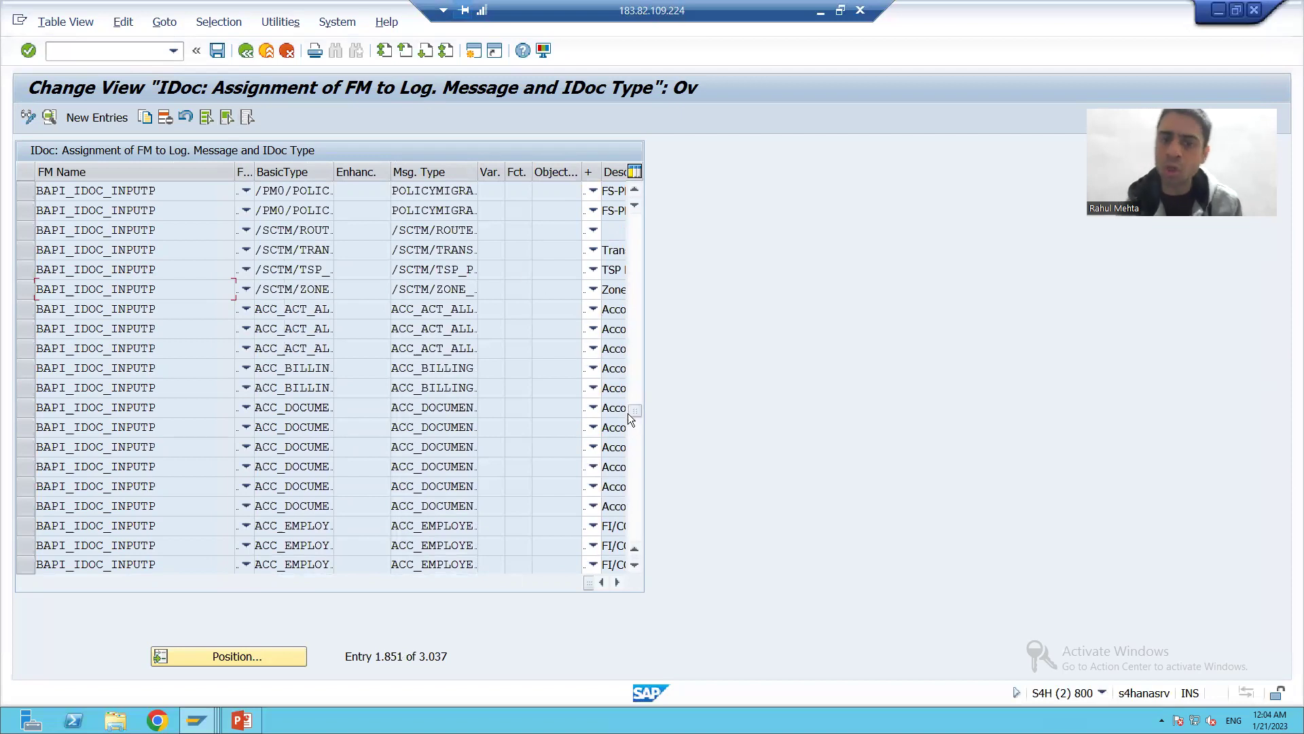
pyautogui.moveTo(630, 399); pyautogui.dragTo(630, 383)
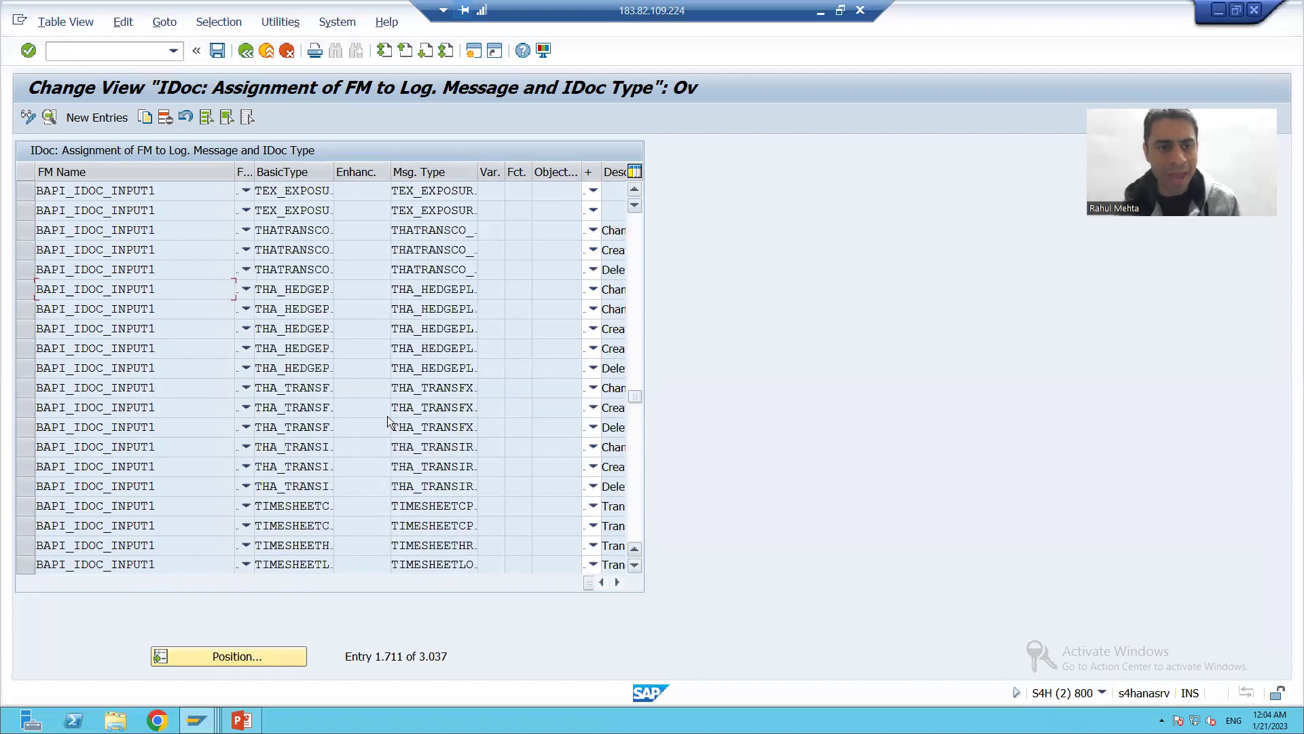
pyautogui.scroll(-4, 201, 472)
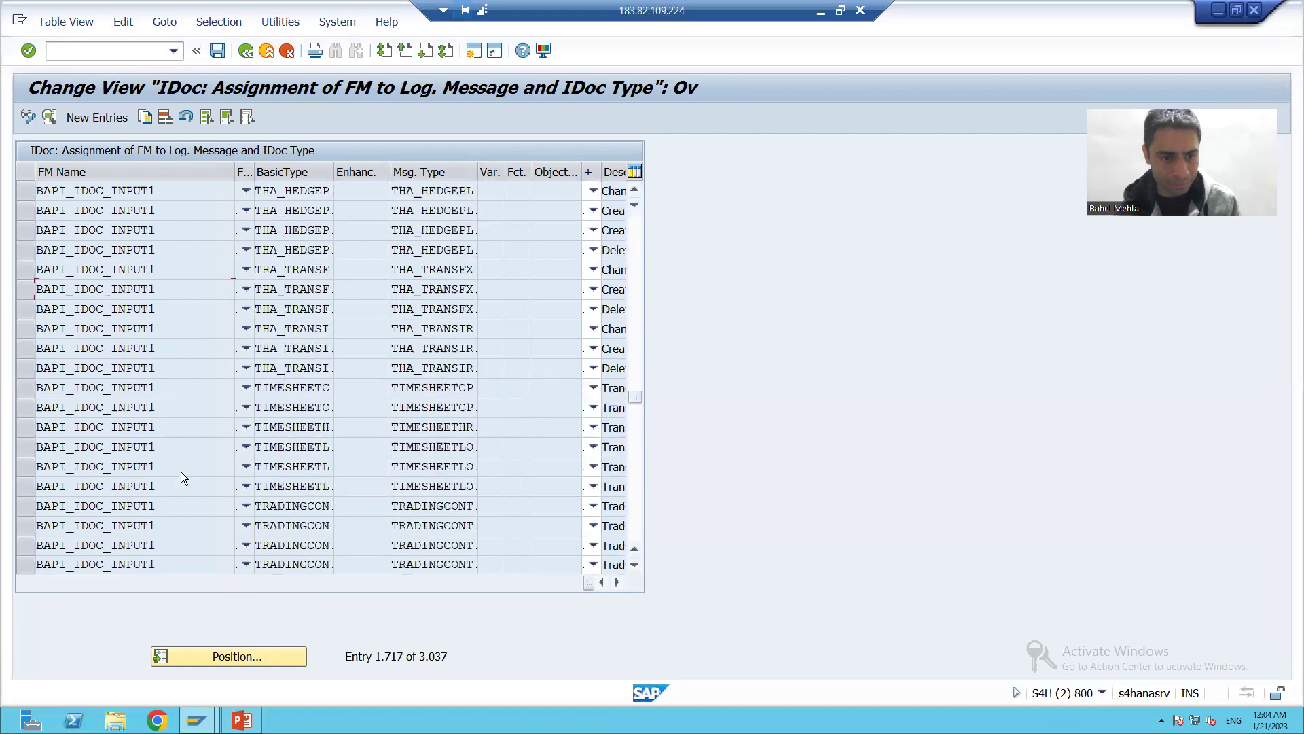
pyautogui.click(632, 564)
pyautogui.click(632, 564)
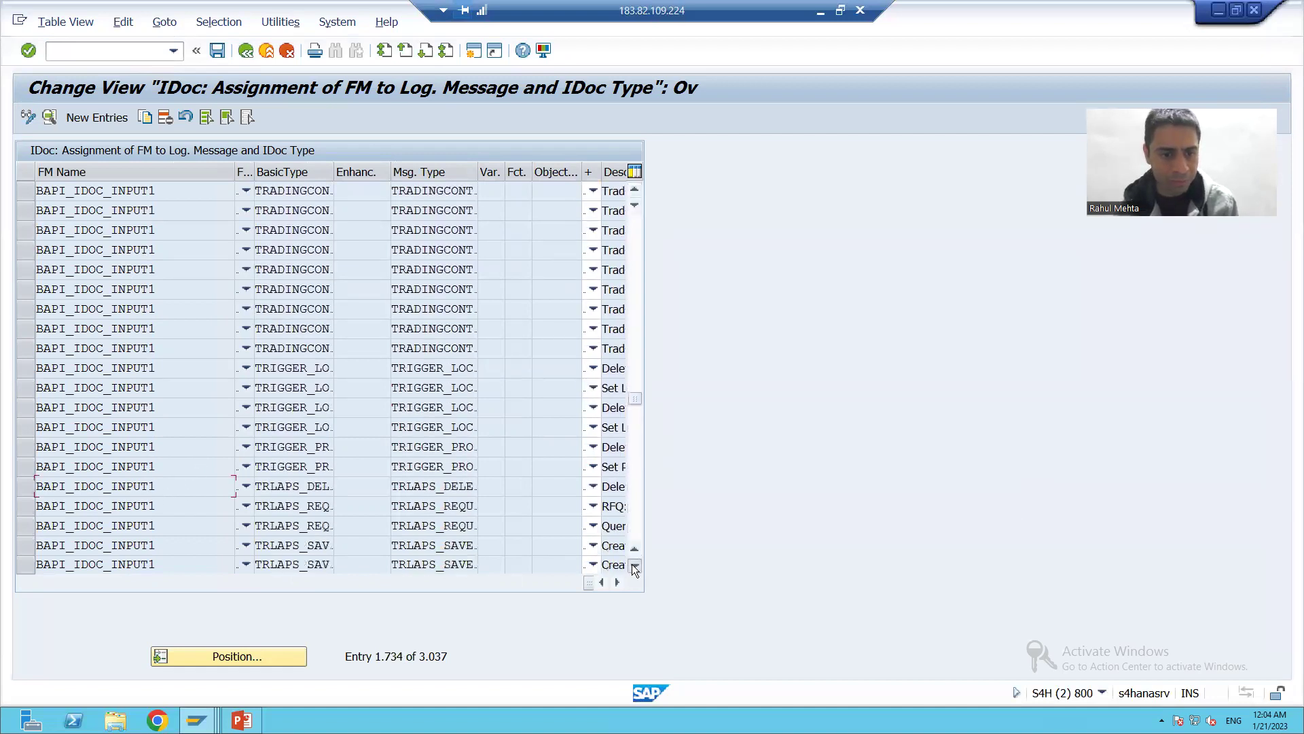
pyautogui.click(632, 564)
pyautogui.click(631, 563)
pyautogui.moveTo(634, 403); pyautogui.dragTo(632, 402)
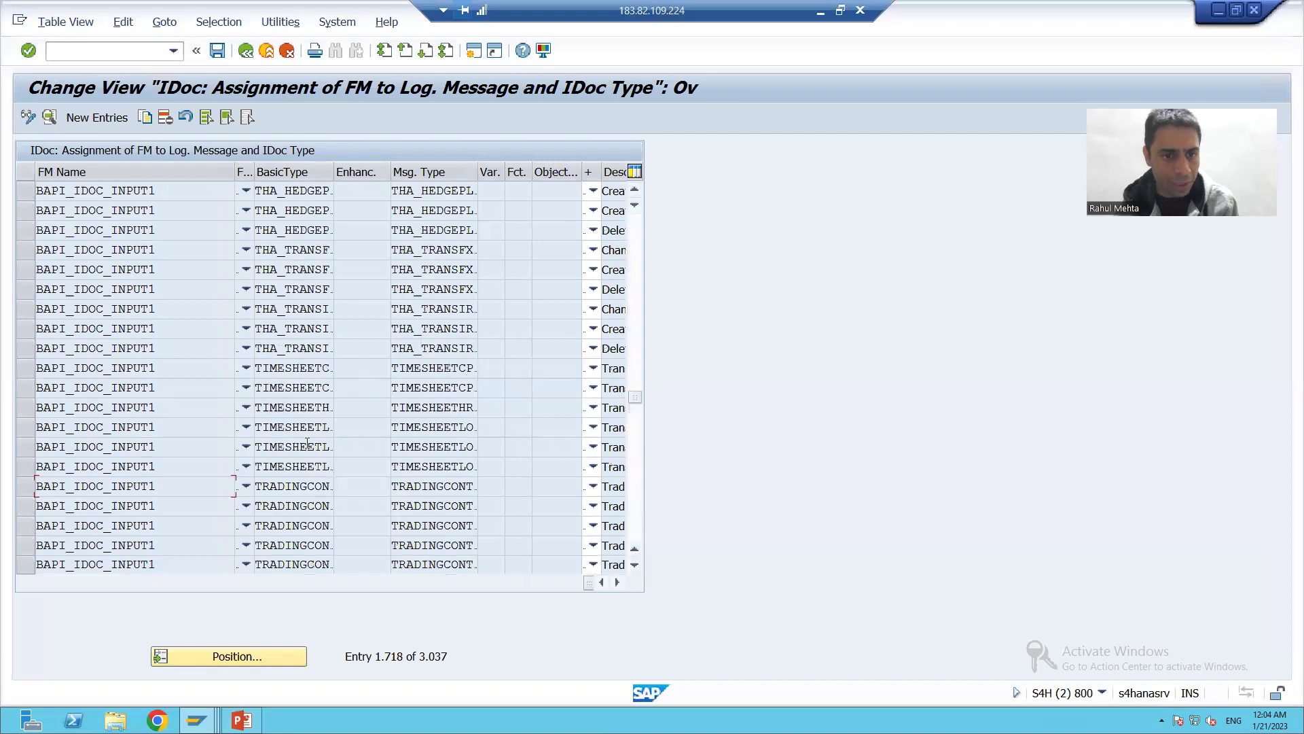
pyautogui.scroll(-11, 328, 478)
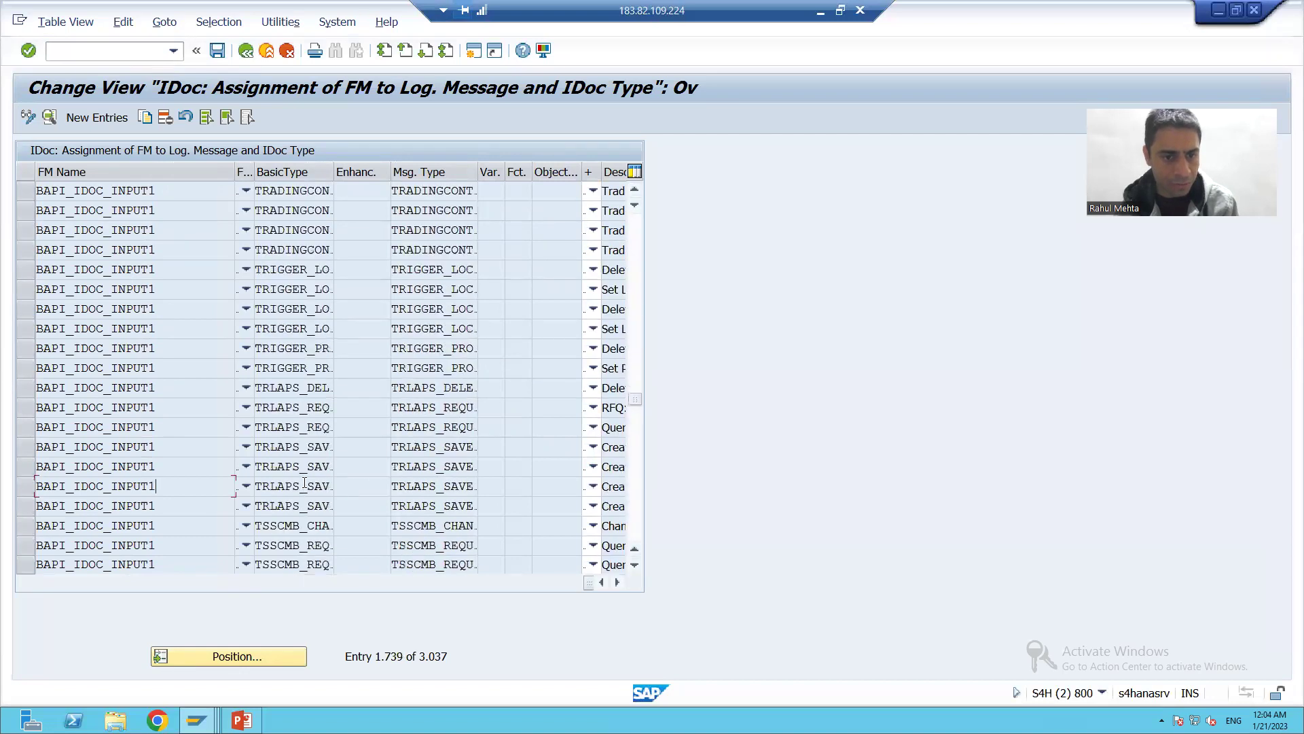
pyautogui.scroll(-10, 304, 483)
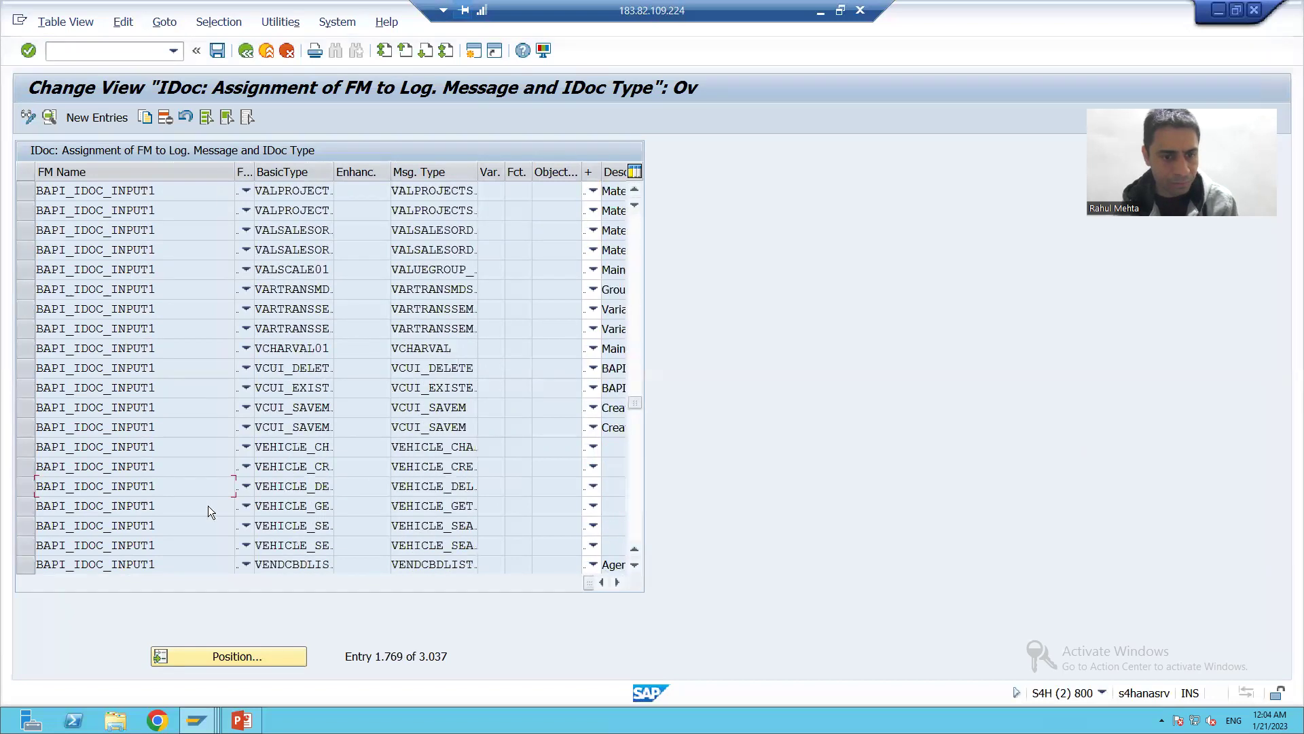
pyautogui.scroll(-5, 209, 506)
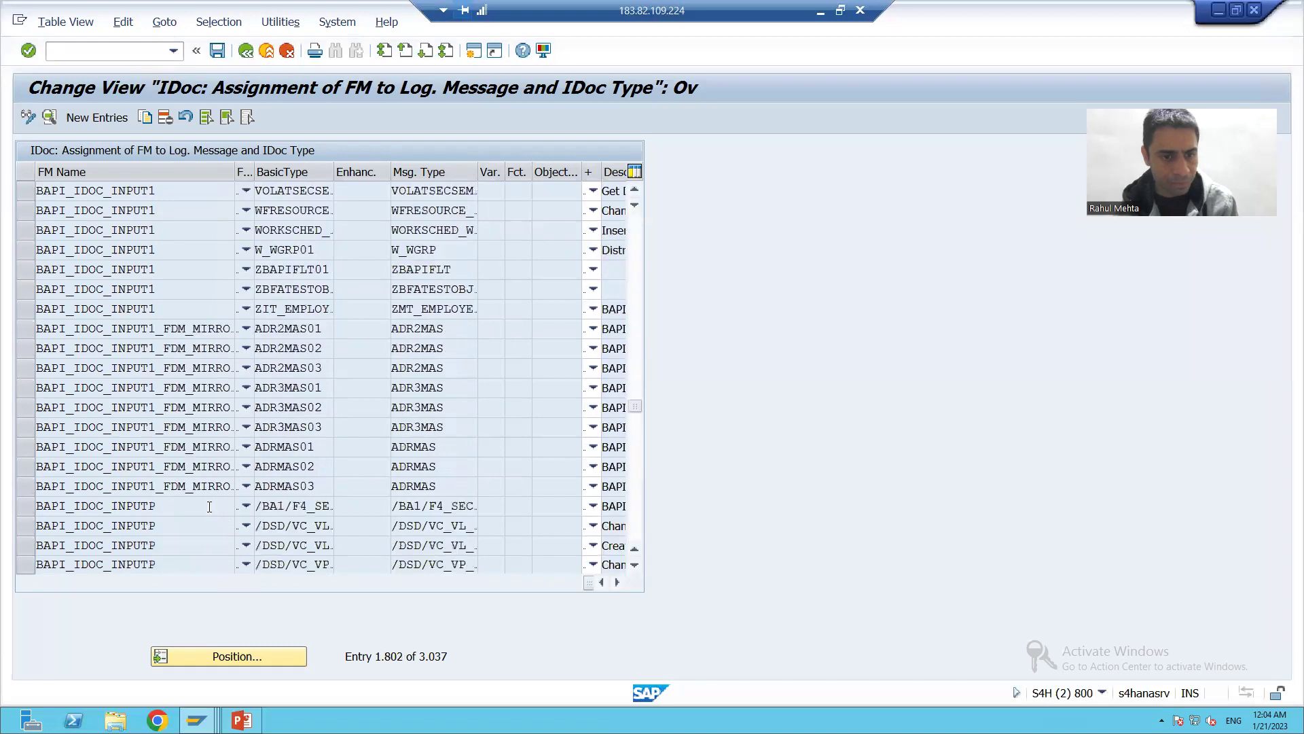
pyautogui.scroll(2, 209, 506)
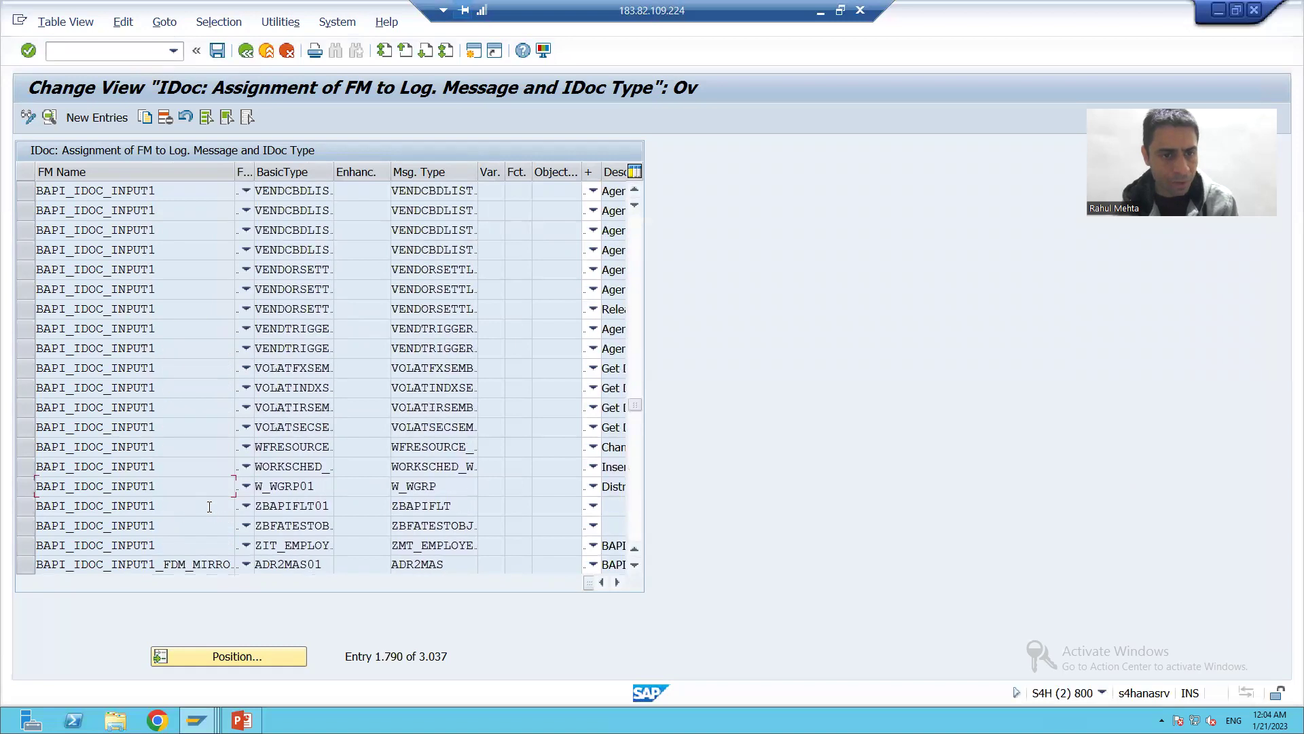
# Select the BAPI_IDOC_INPUT1 row and bring its ZIT_EMPLOYEE basic type cell into focus
pyautogui.click(27, 545)
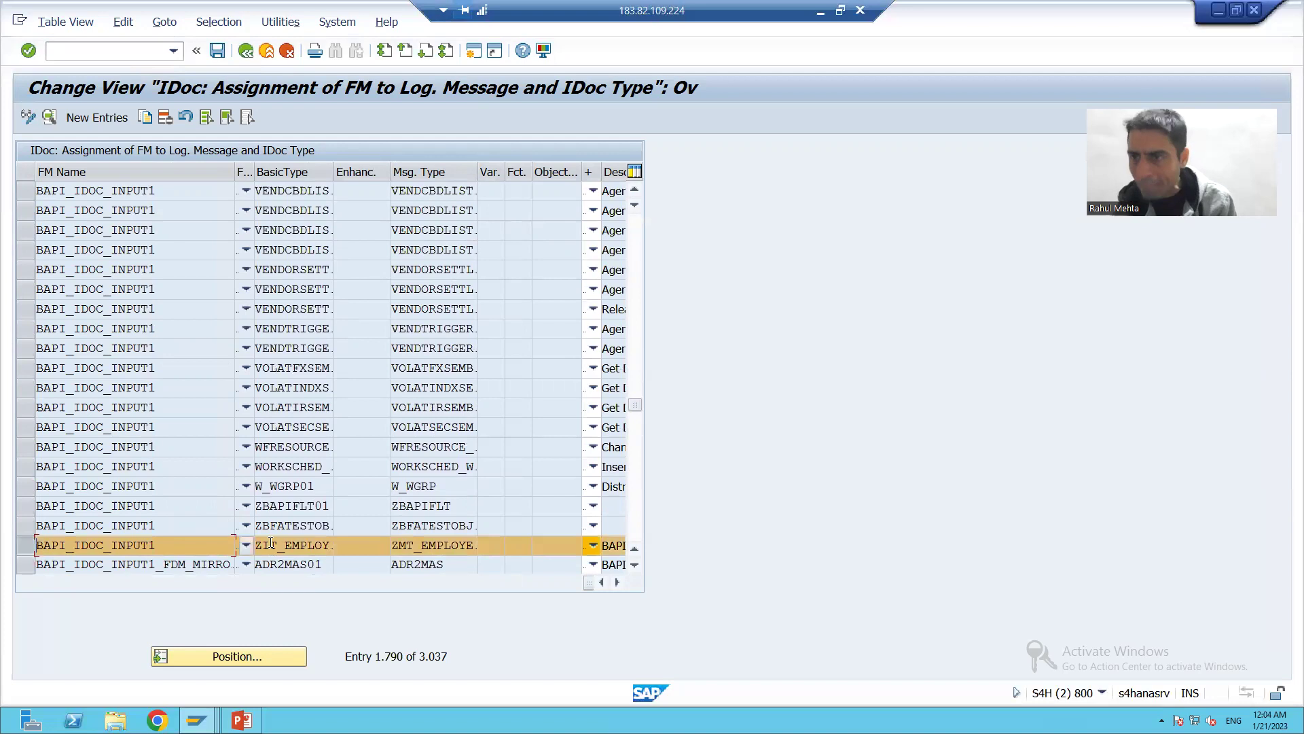
pyautogui.moveTo(160, 546); pyautogui.dragTo(34, 546)
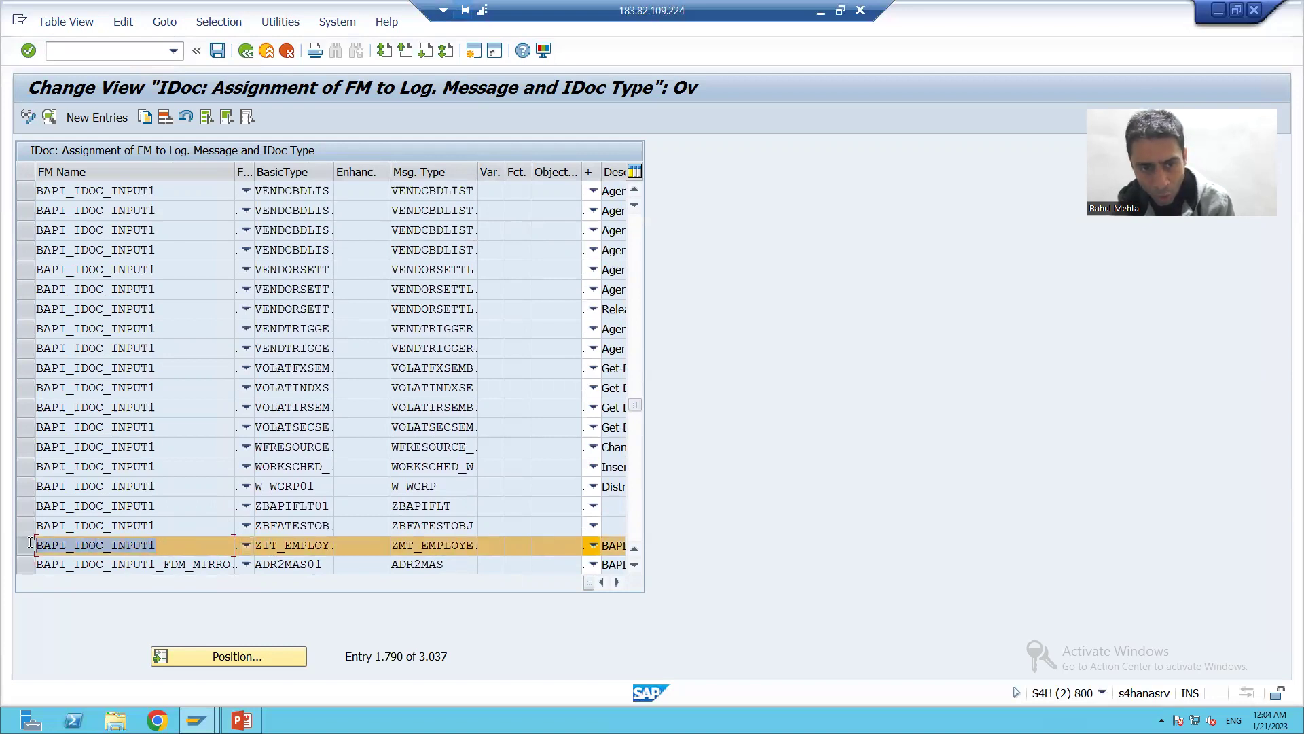
pyautogui.click(342, 545)
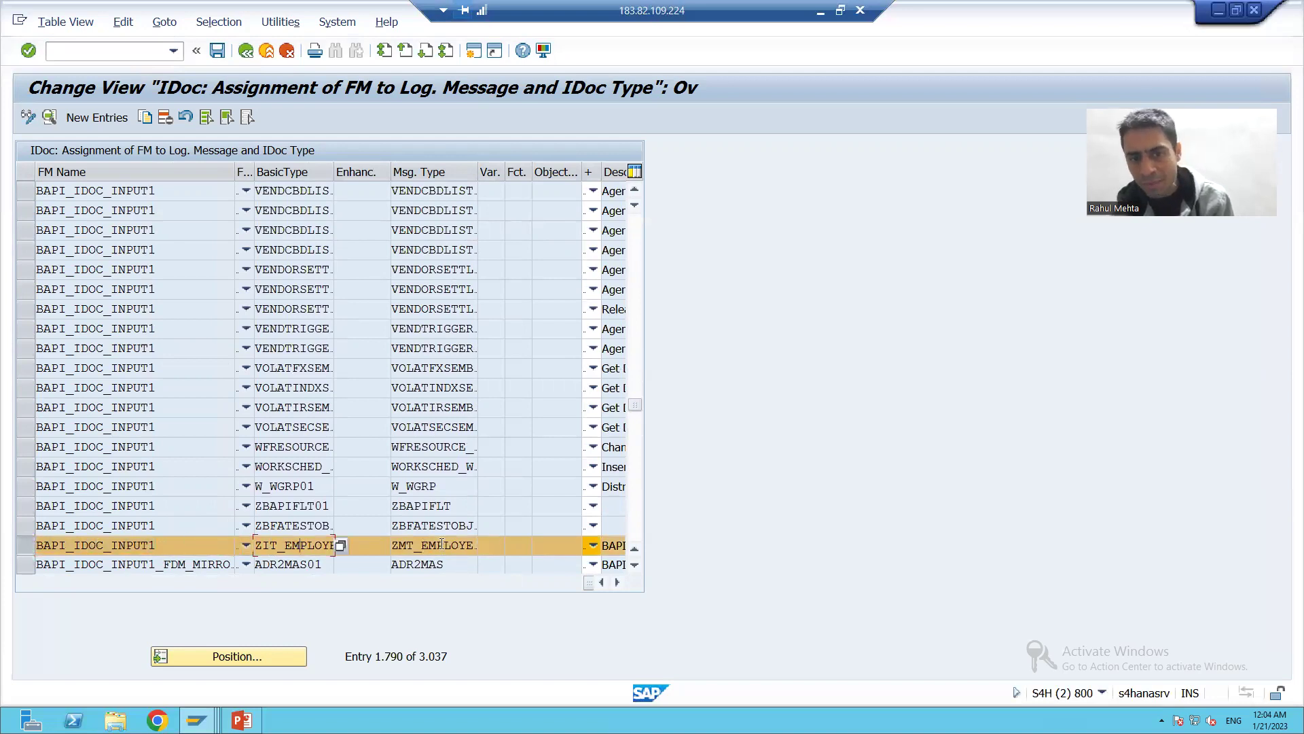